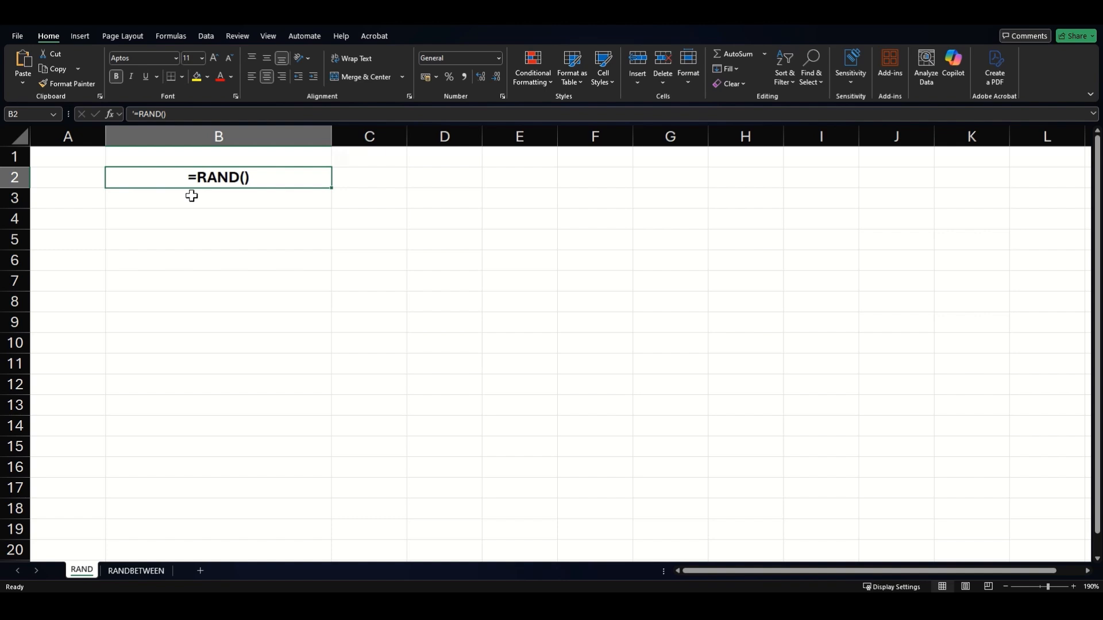
Select cell B4 for the first RAND formula
left_click(190, 214)
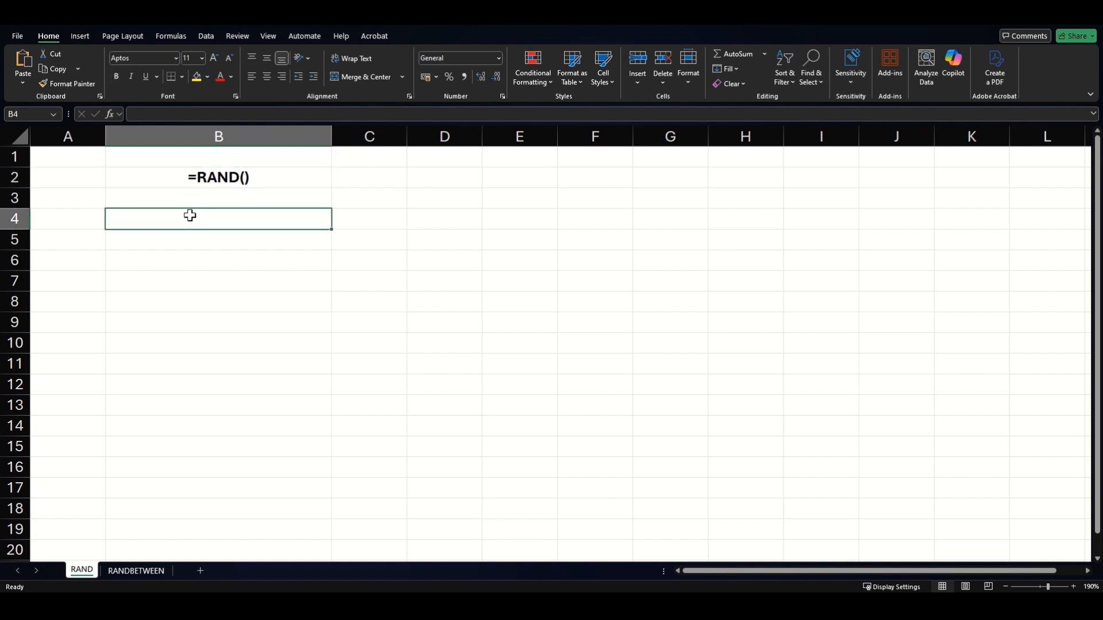
Enter =RAND() in B4 for a random decimal, then start typing 'Random Number' in B5
type("=R")
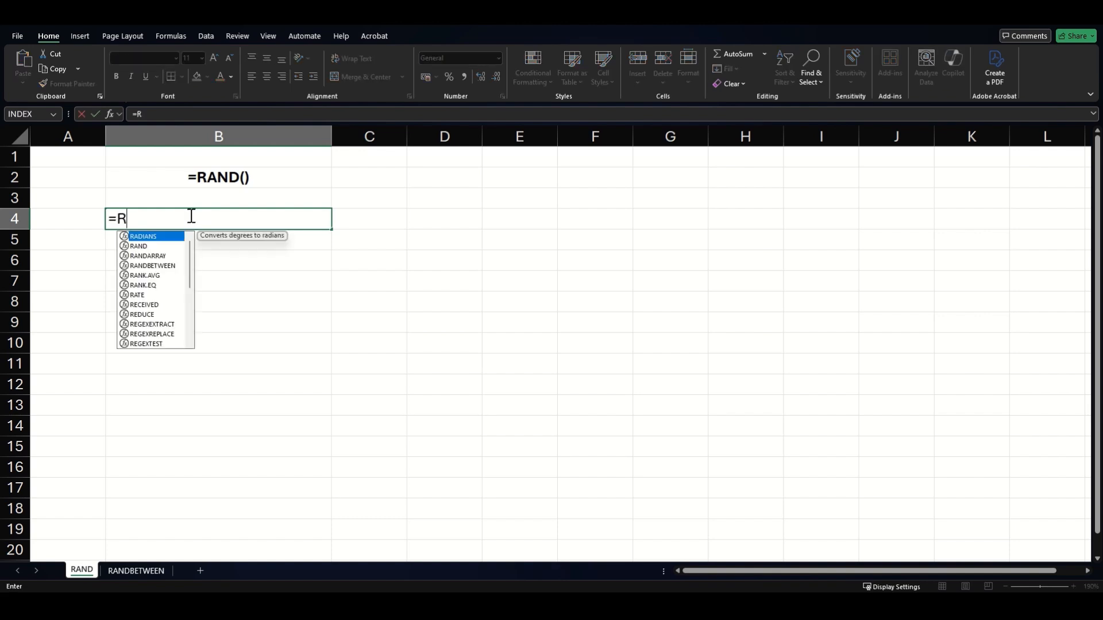
type("AND(")
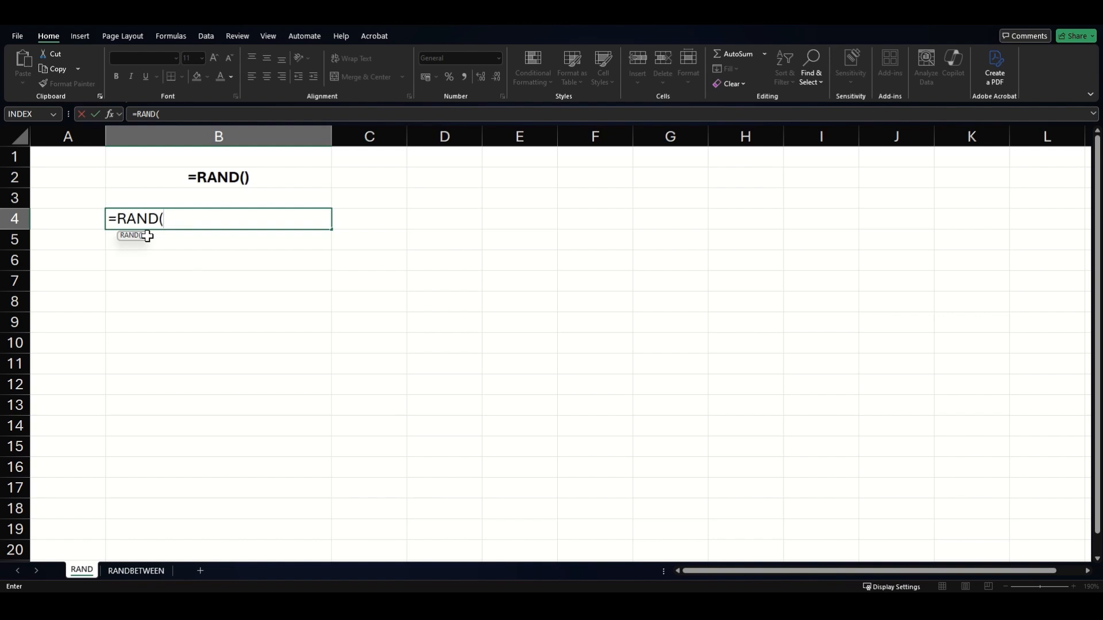
type(")")
key("Return")
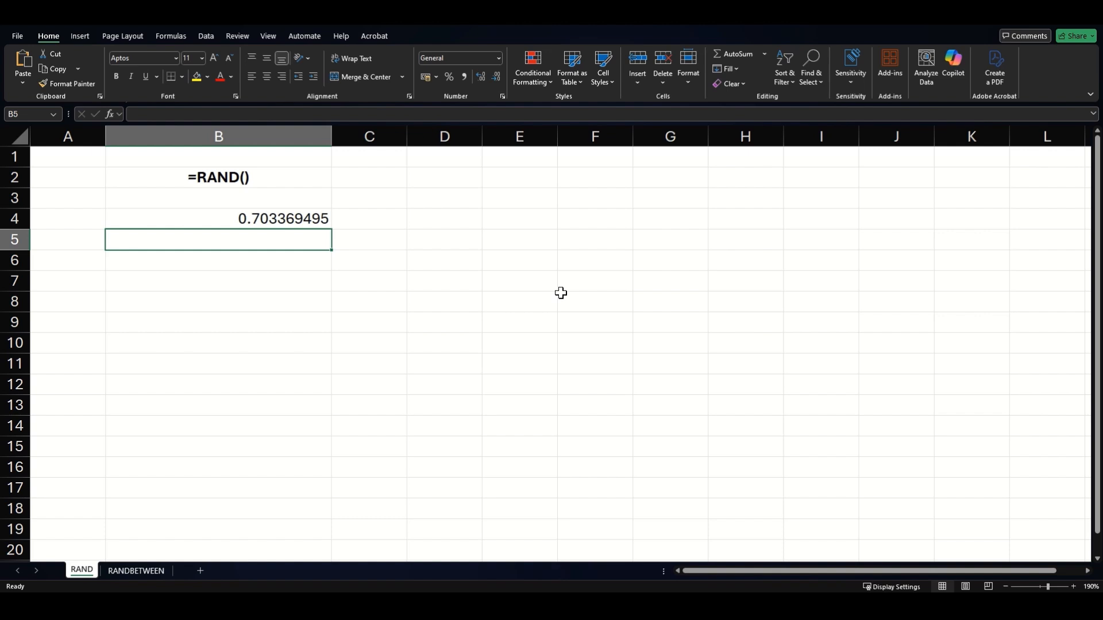
type("Ra")
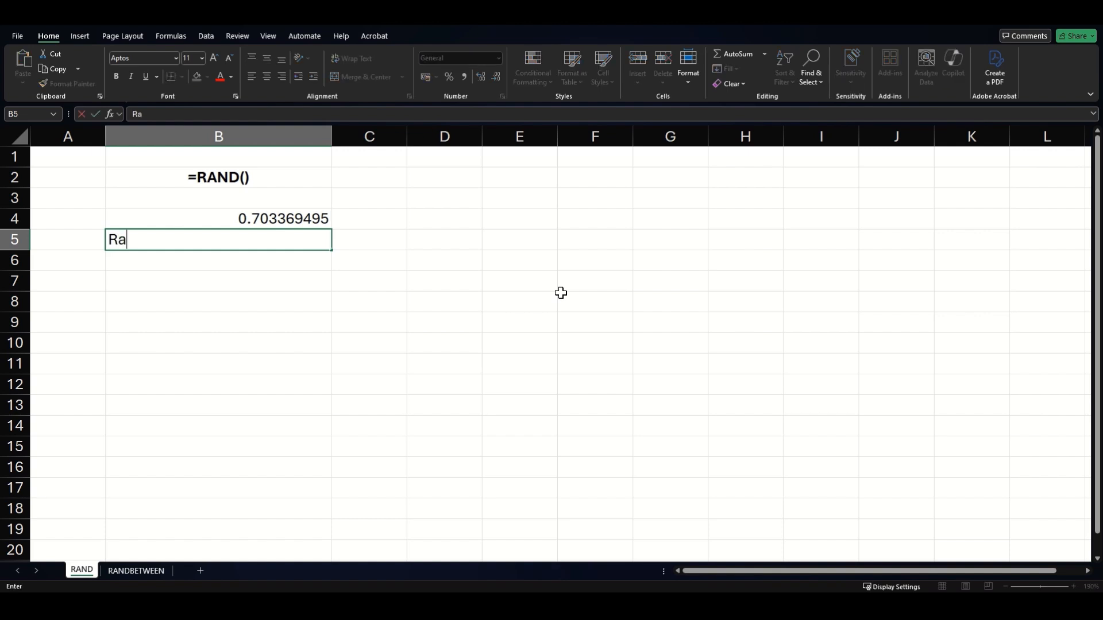
type("ndom Number")
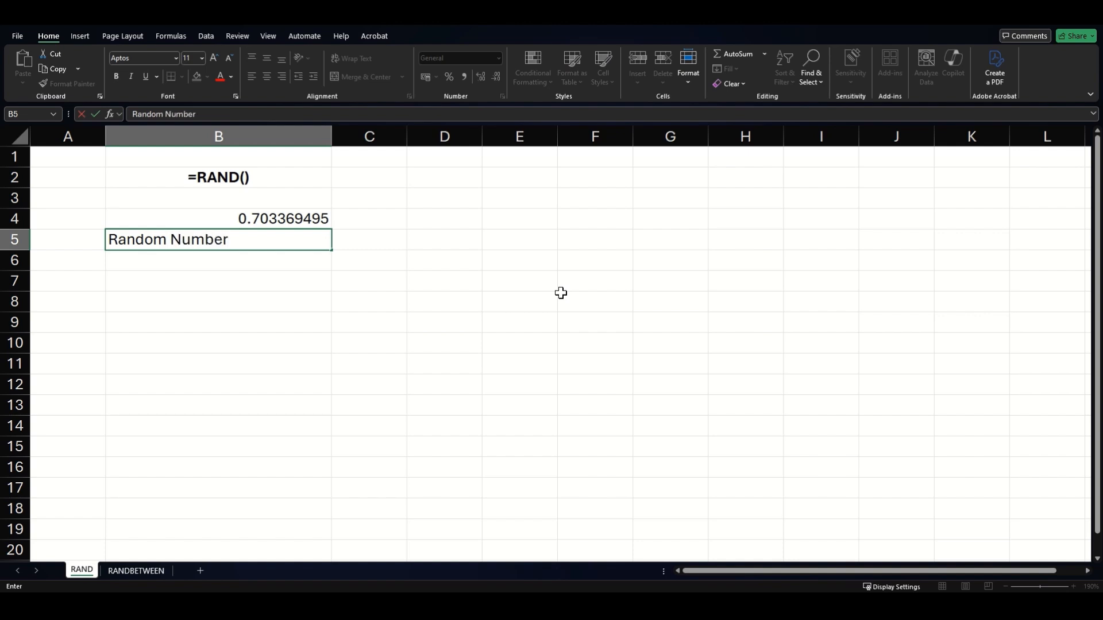
Commit the 'Random Number' label in B5, add throwaway entries in B6:C8, and select them
key("Return")
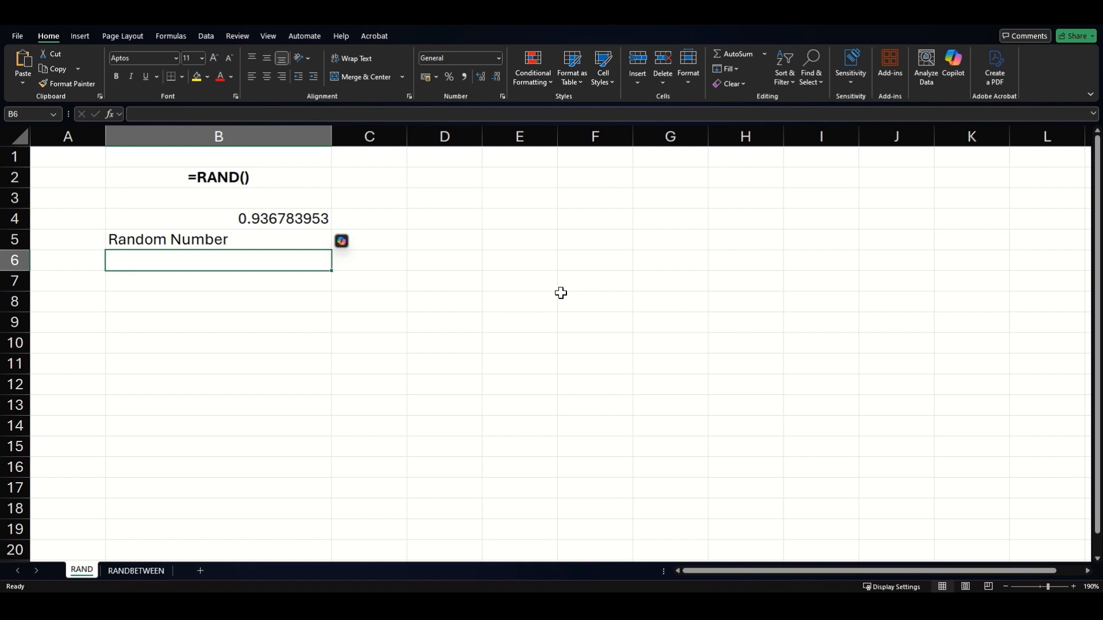
type("jp")
key("Tab")
type("kjnj")
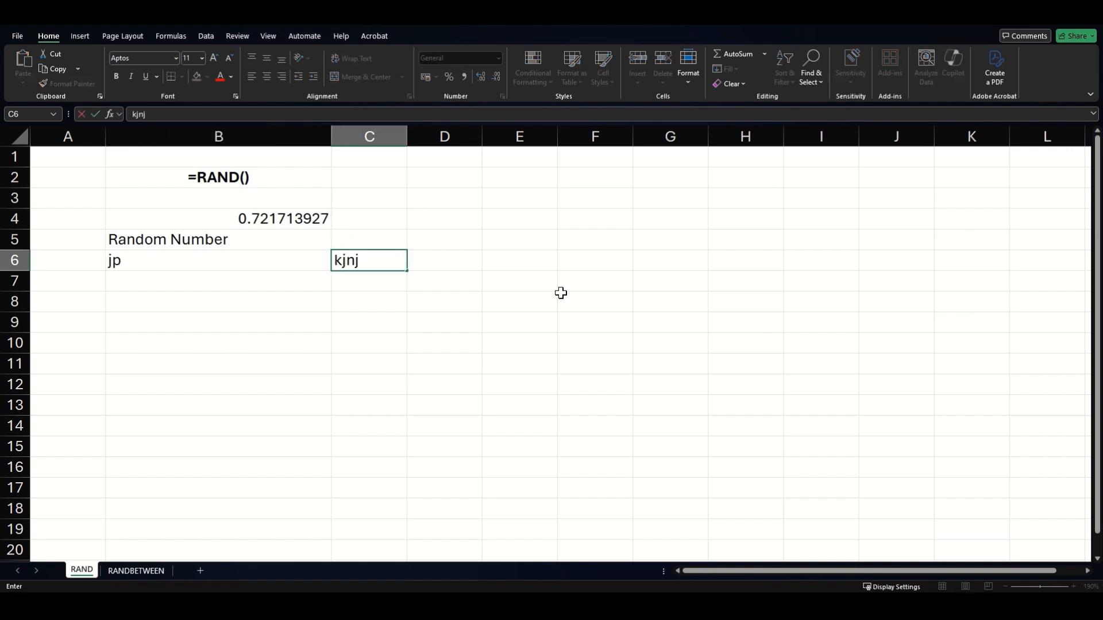
key("Return")
type("hnljdf")
key("Return")
key("Tab")
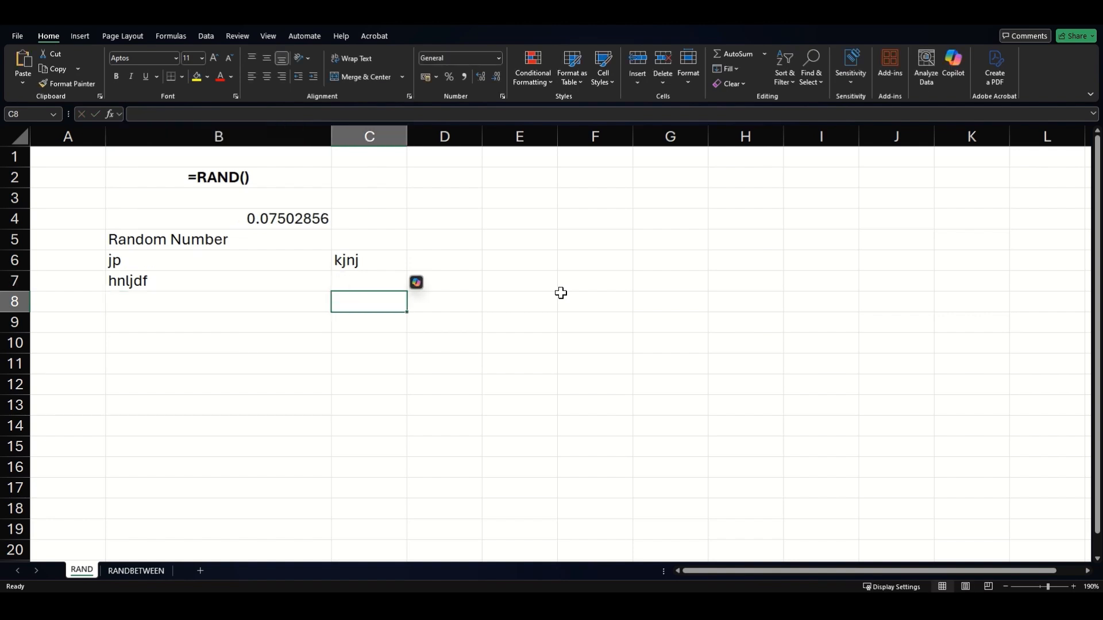
type("jnkfsd")
key("Return")
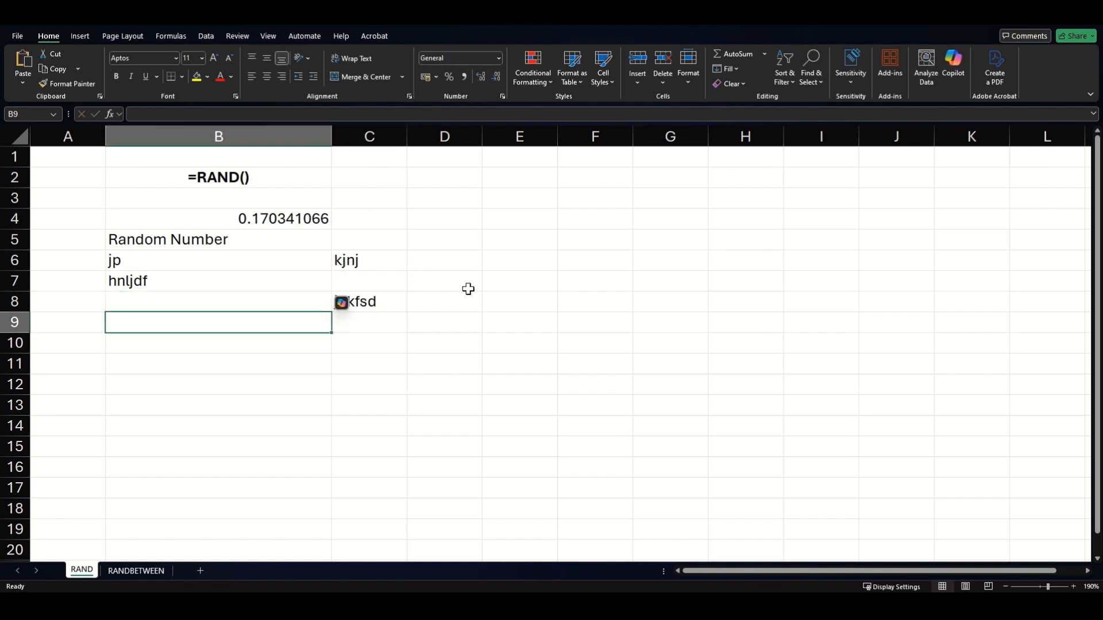
left_click_drag(221, 239, 375, 298)
left_click_drag(315, 263, 394, 303)
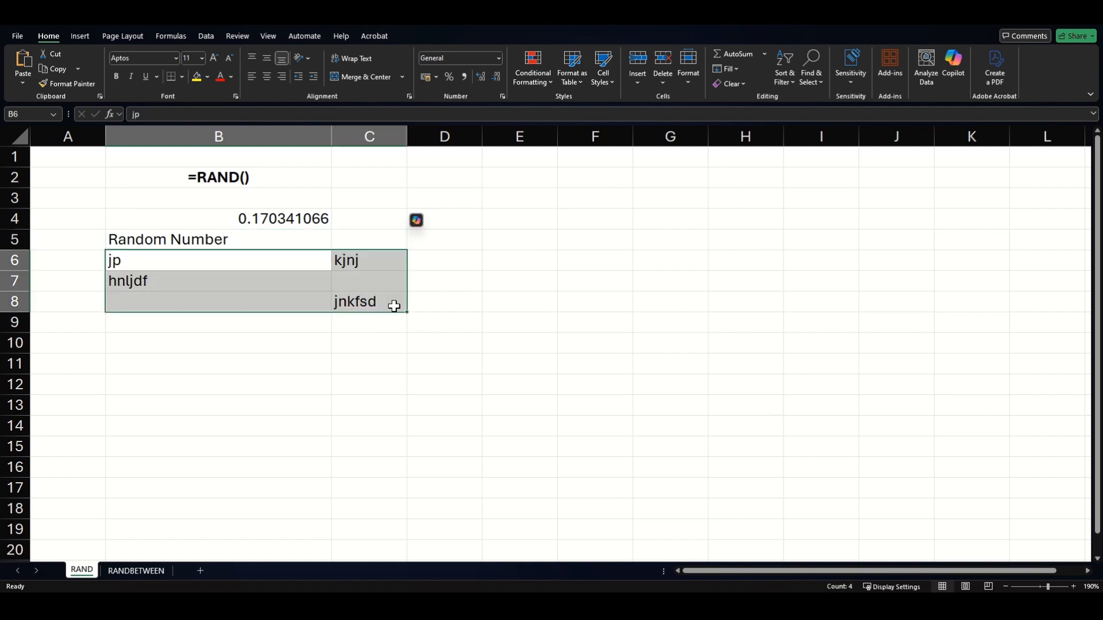
Clear B6:C8 and enter =RAND()*(50-25)+25 in B16 for a random value from 25 to 50
key("Delete")
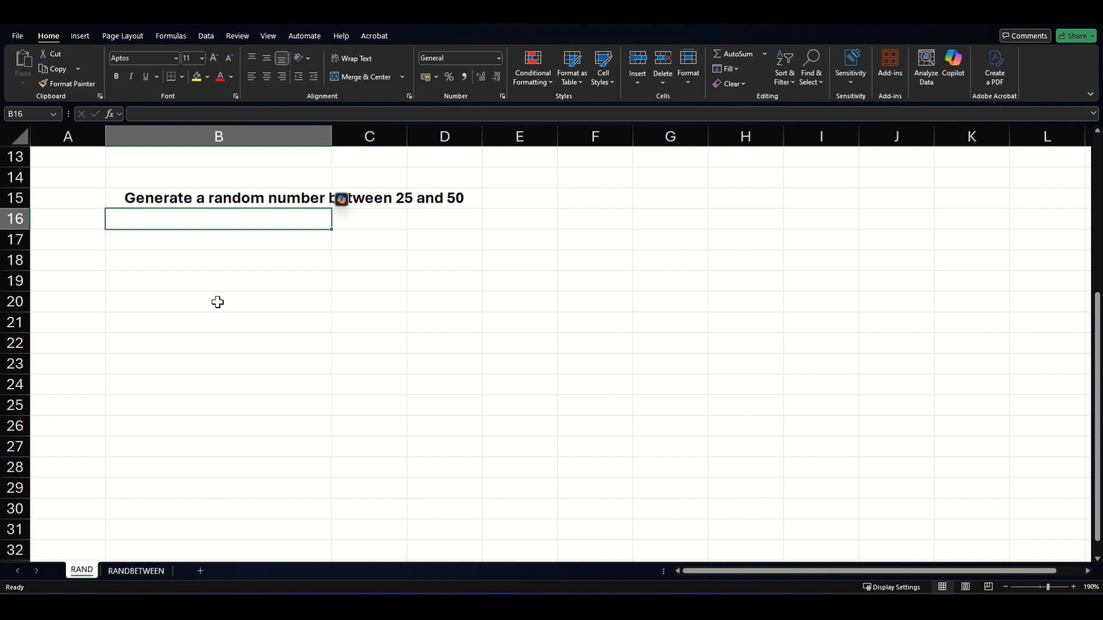
type("=R")
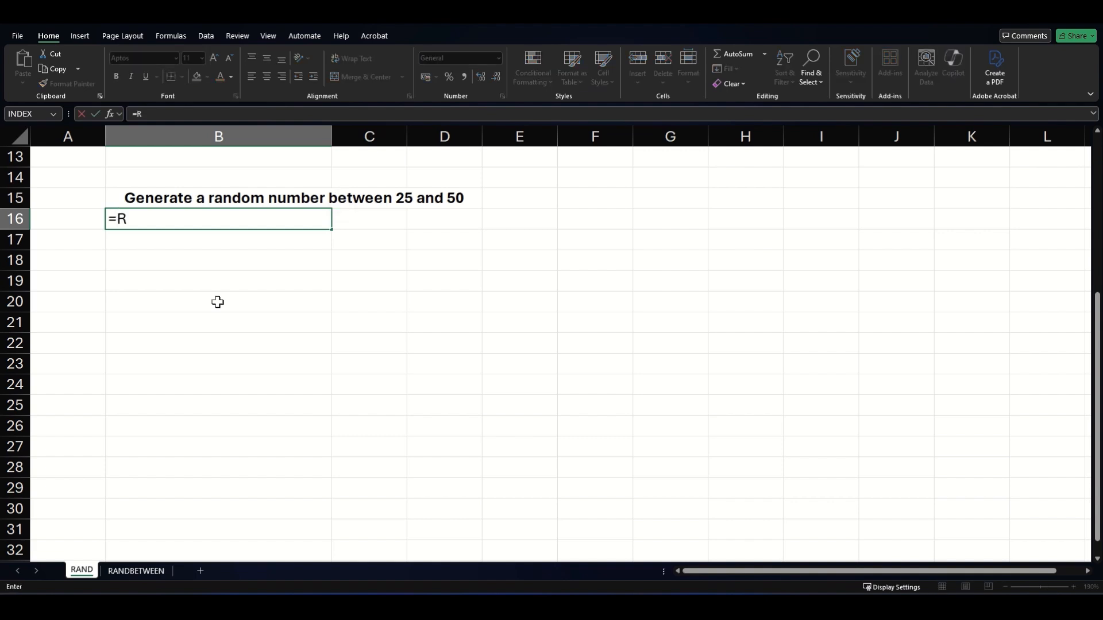
type("AND()*")
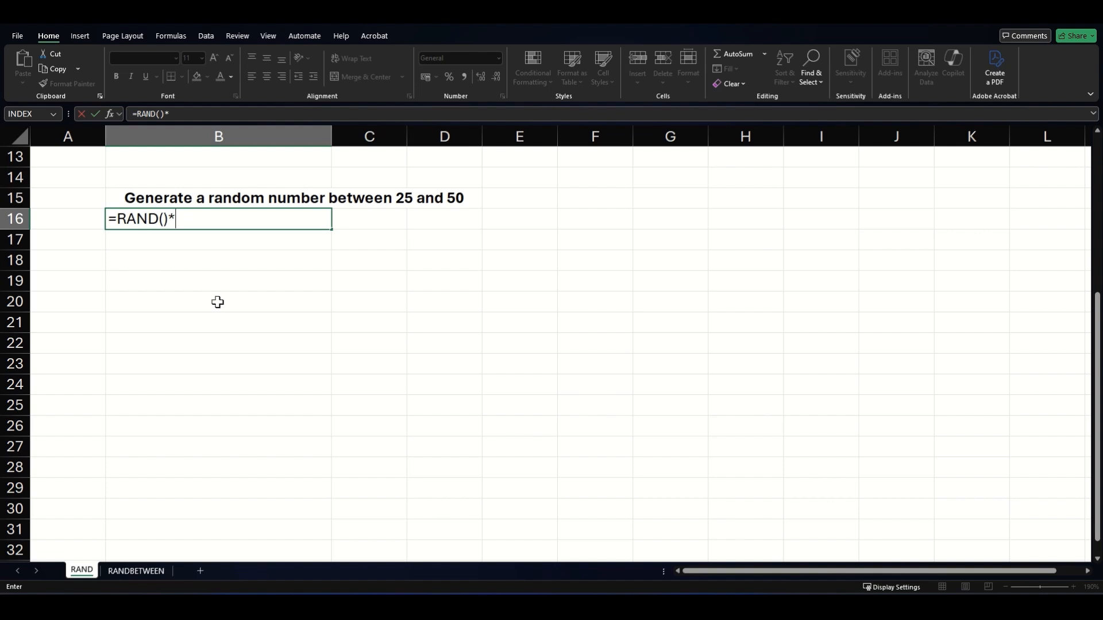
type("(50-25")
type(")+25")
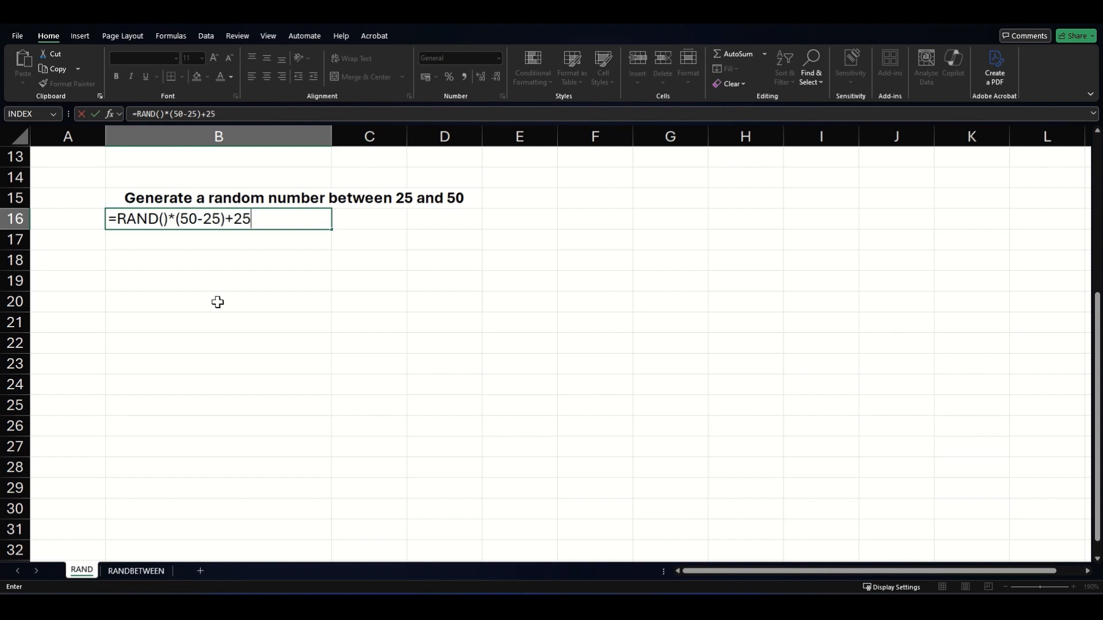
key("Return")
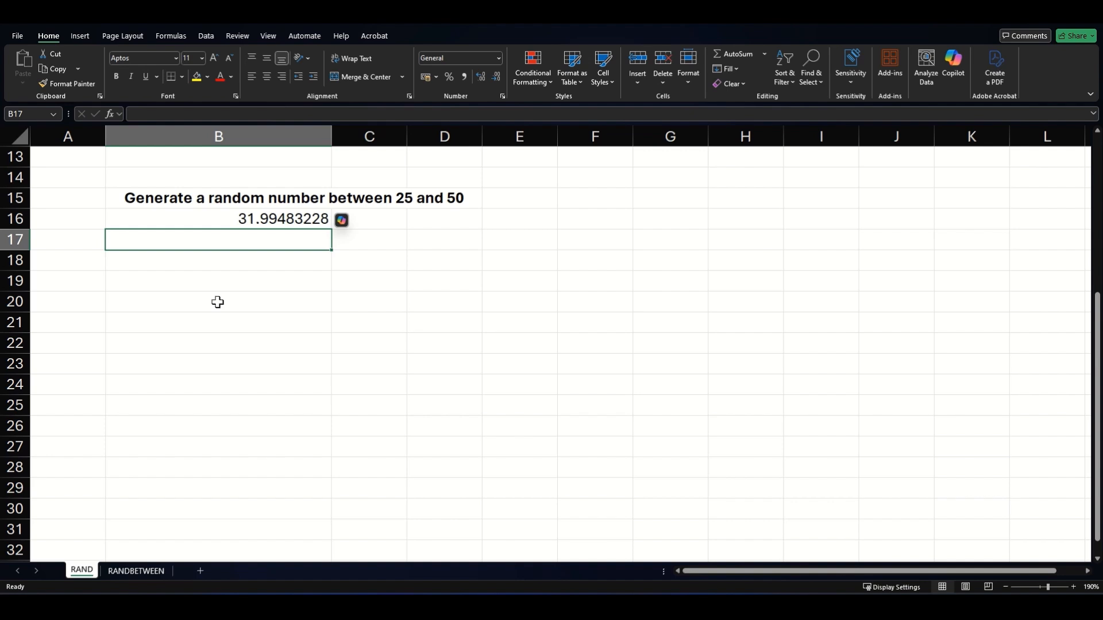
Label B17 'RANDOM', check B16's formula, and select B19 for another formula
type("RANDOM")
key("Return")
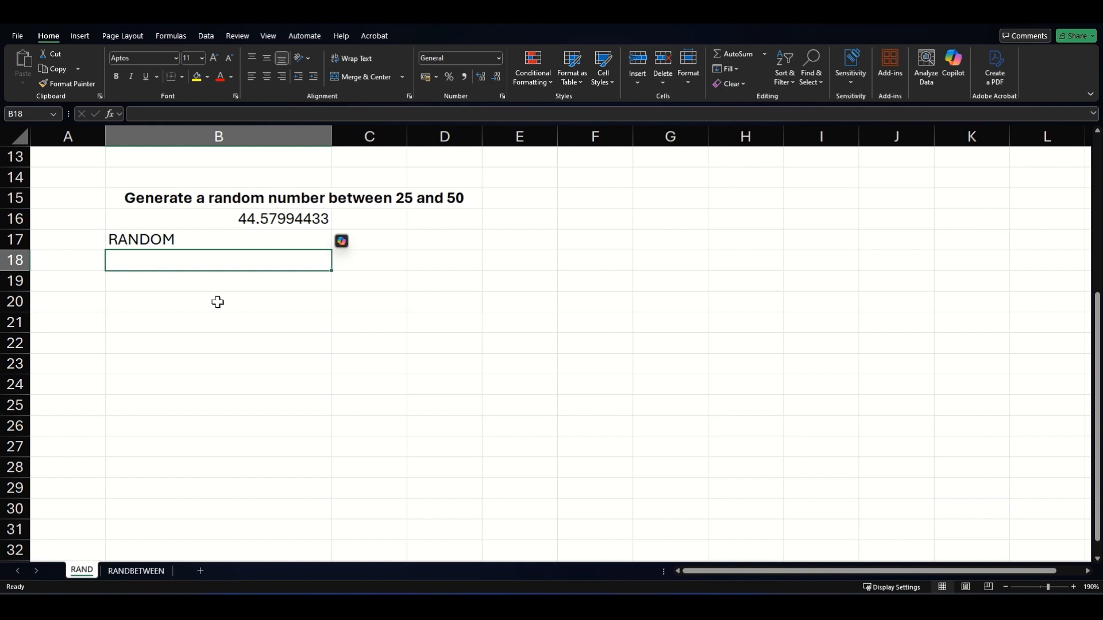
key("Up")
key("Up")
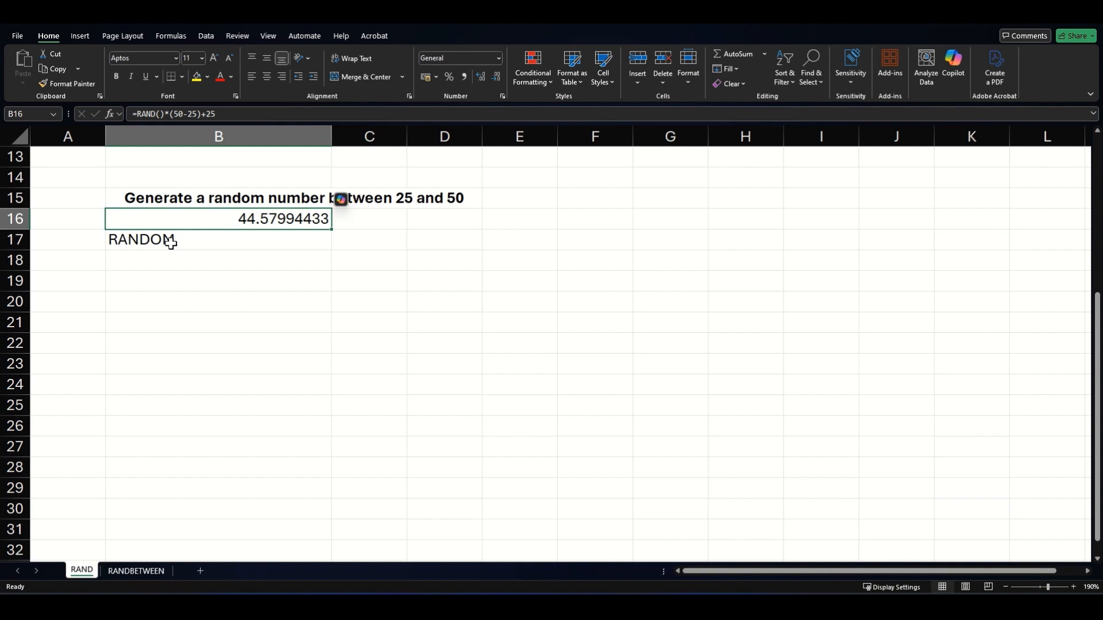
left_click(249, 278)
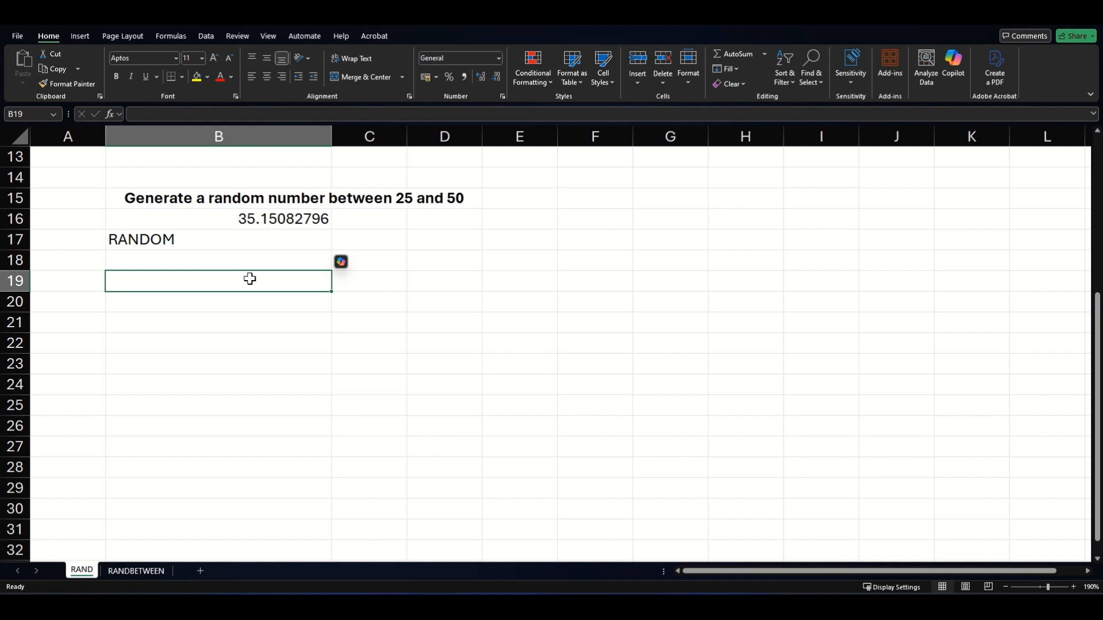
Enter =RAND()*50 in B19 and regenerate the random values with F9 four times
type("=RAND")
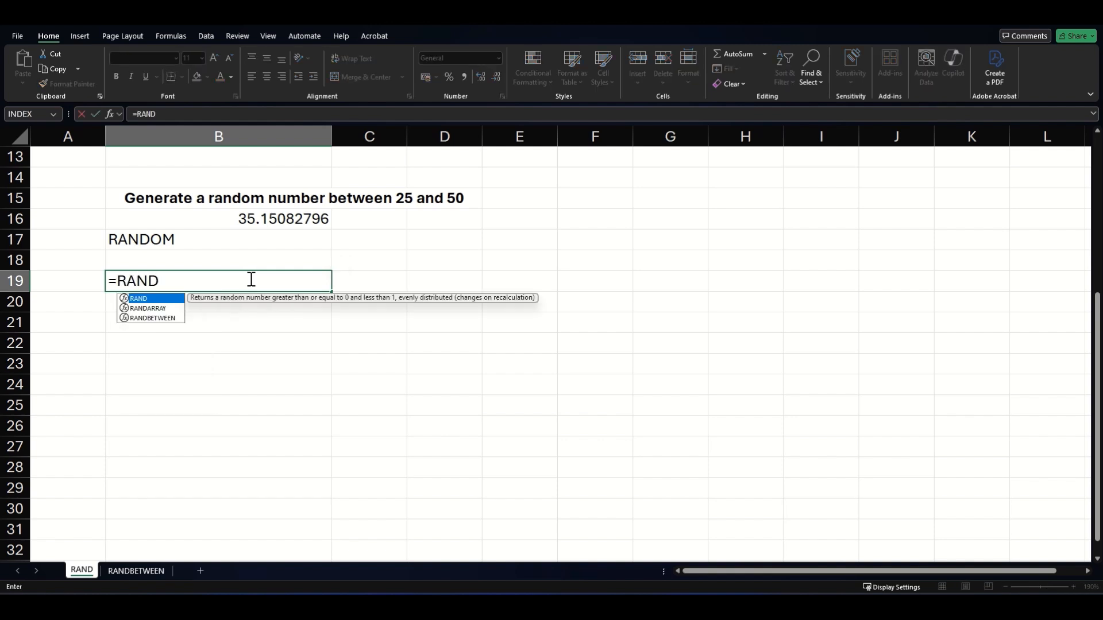
type("()*50")
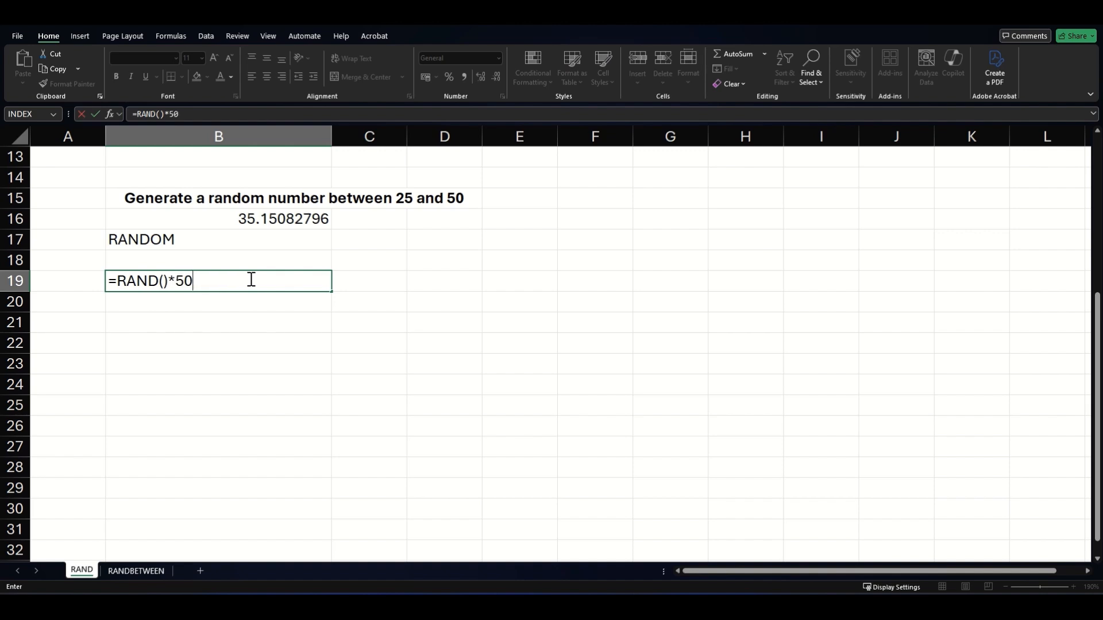
key("Return")
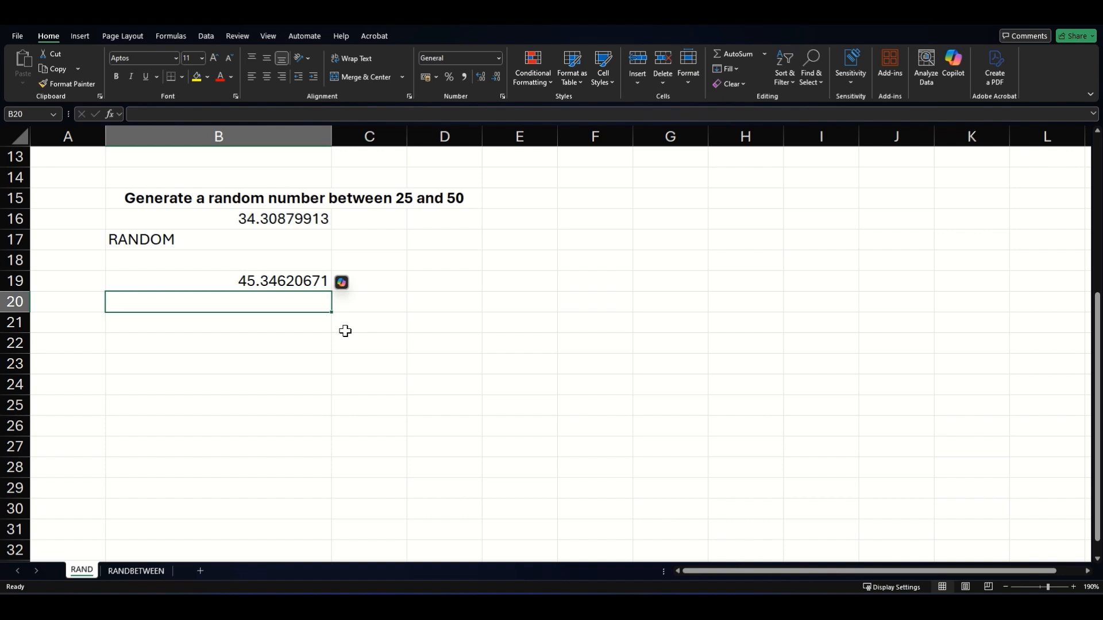
key("F9")
key("F9")
key("F9")
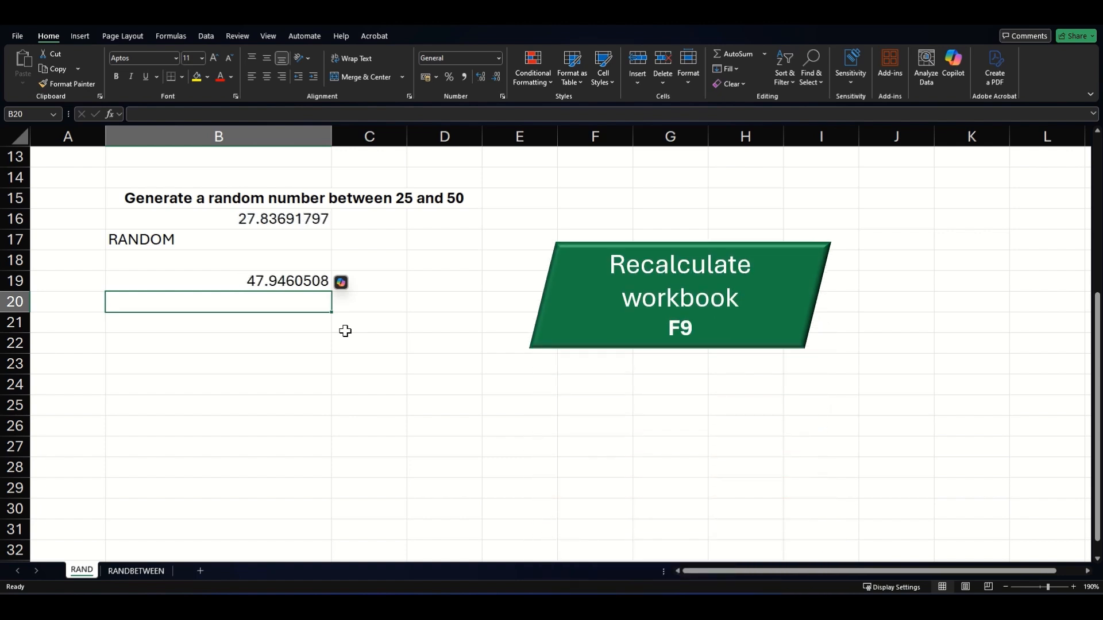
key("F9")
key("F9")
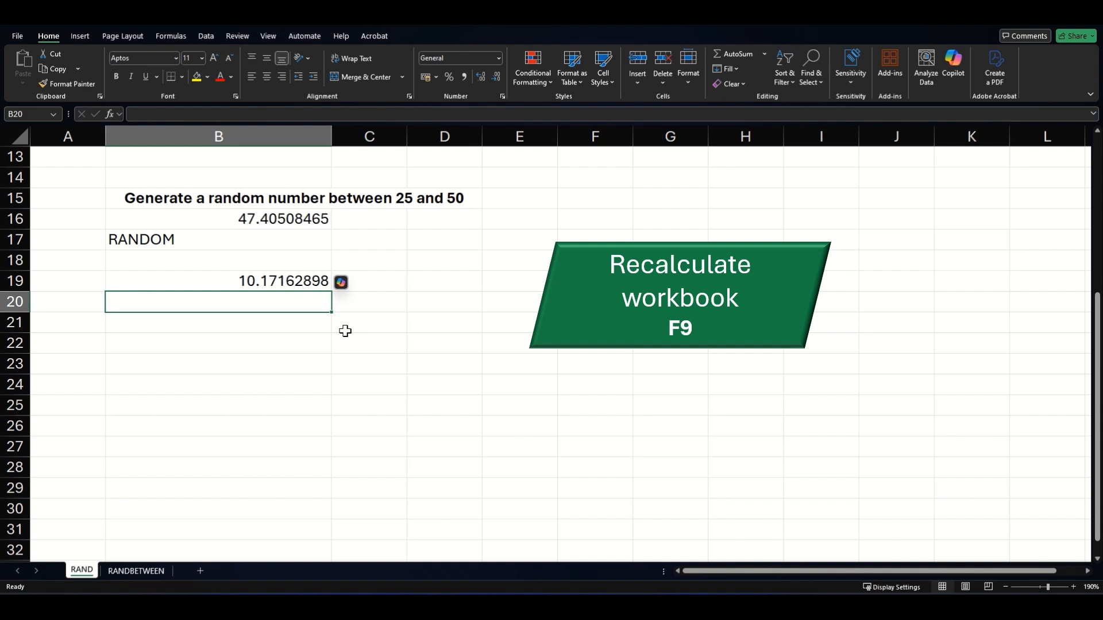
key("F9")
key("F9")
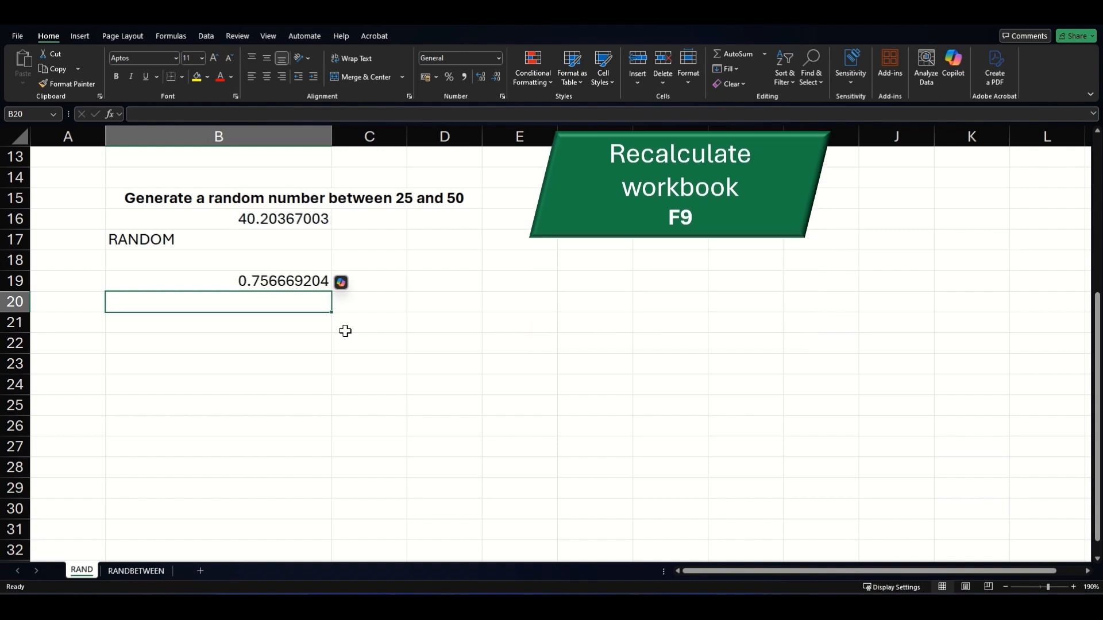
key("F9")
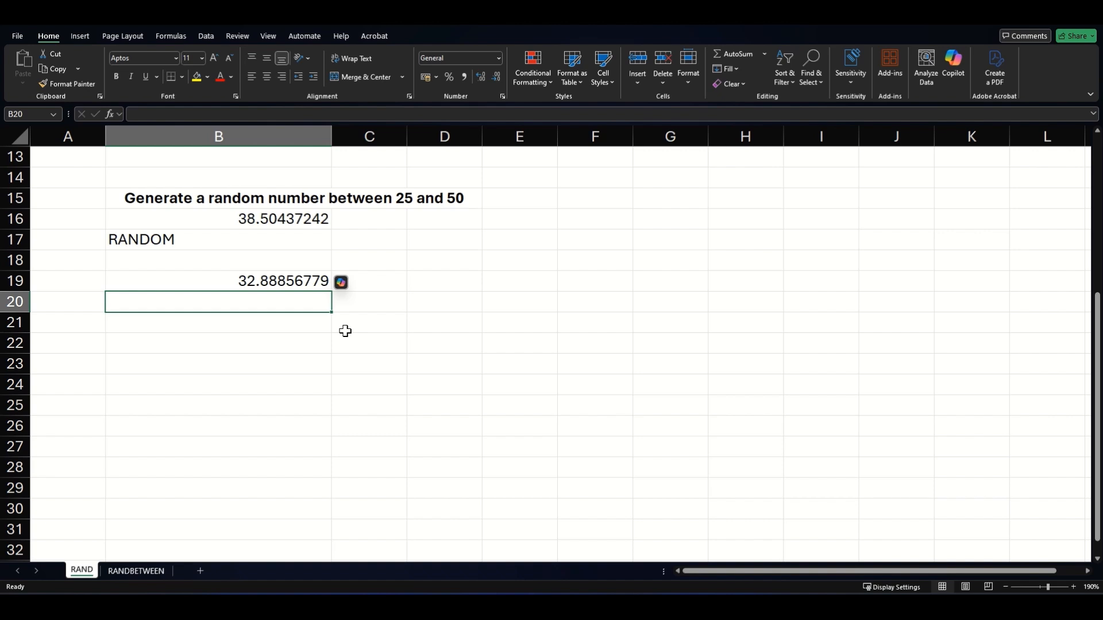
key("Return")
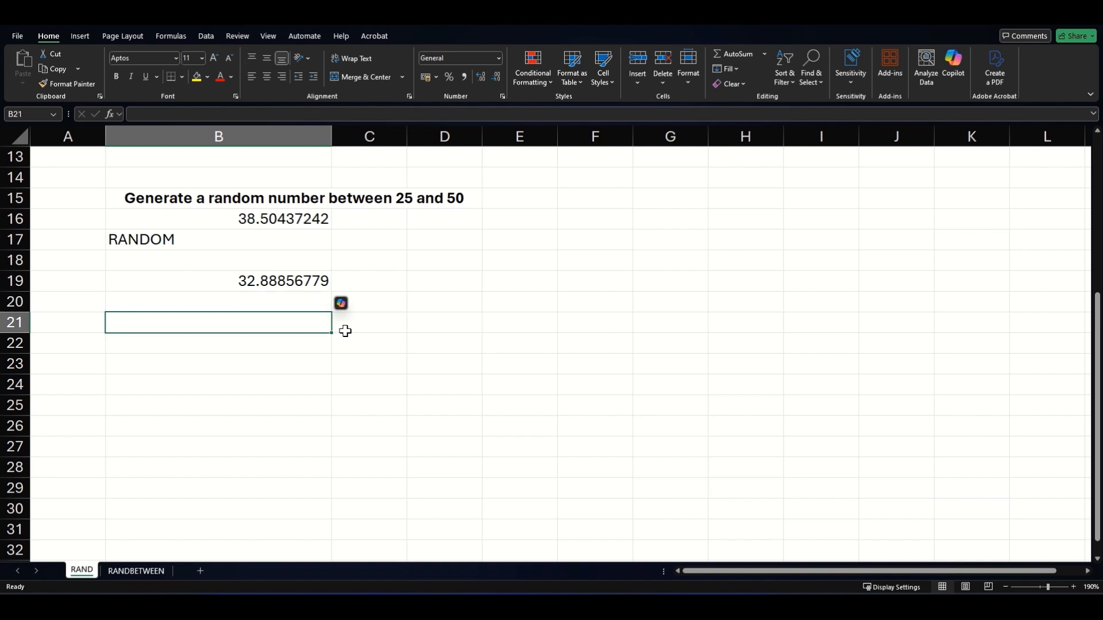
Enter =INT(RAND()*50) in B21, correcting the mistyped RAAND to RAND
type("=INT(")
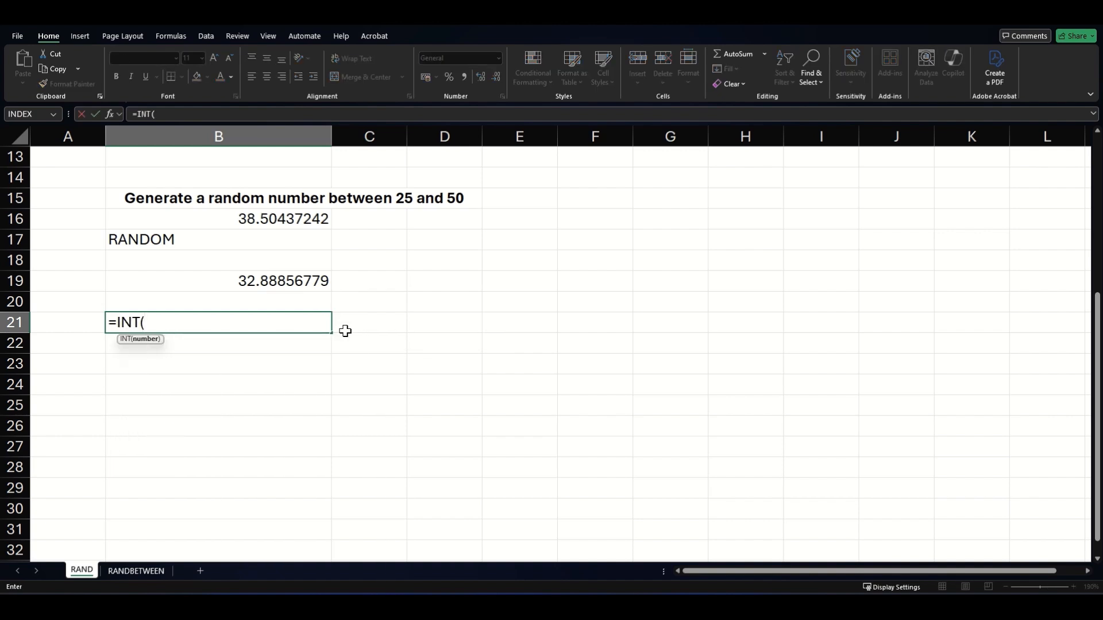
type("RAAND()*50")
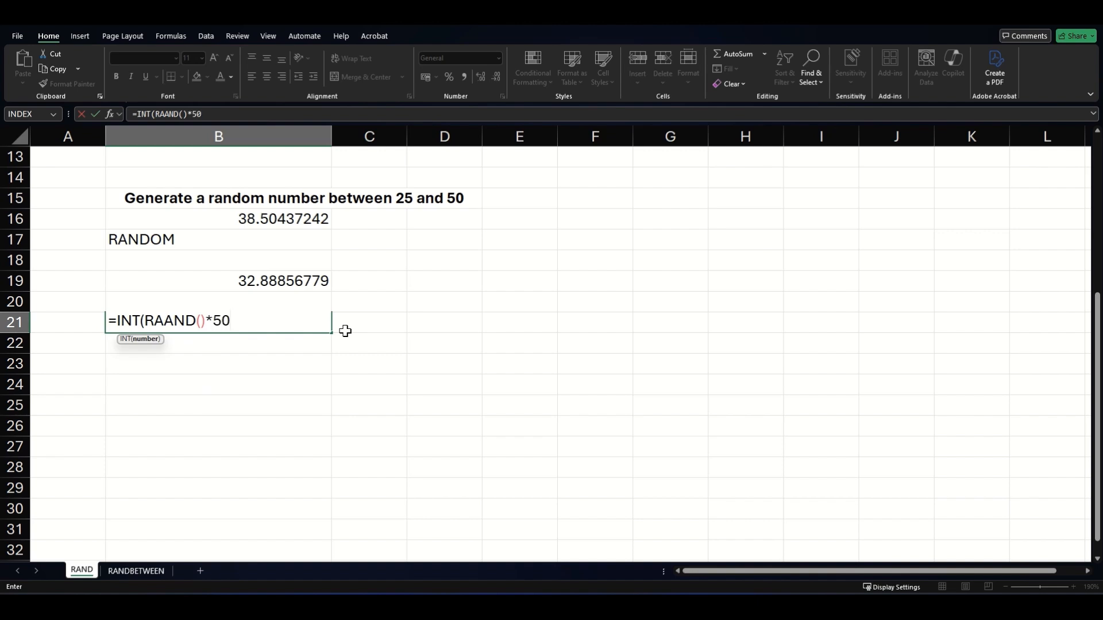
type(")")
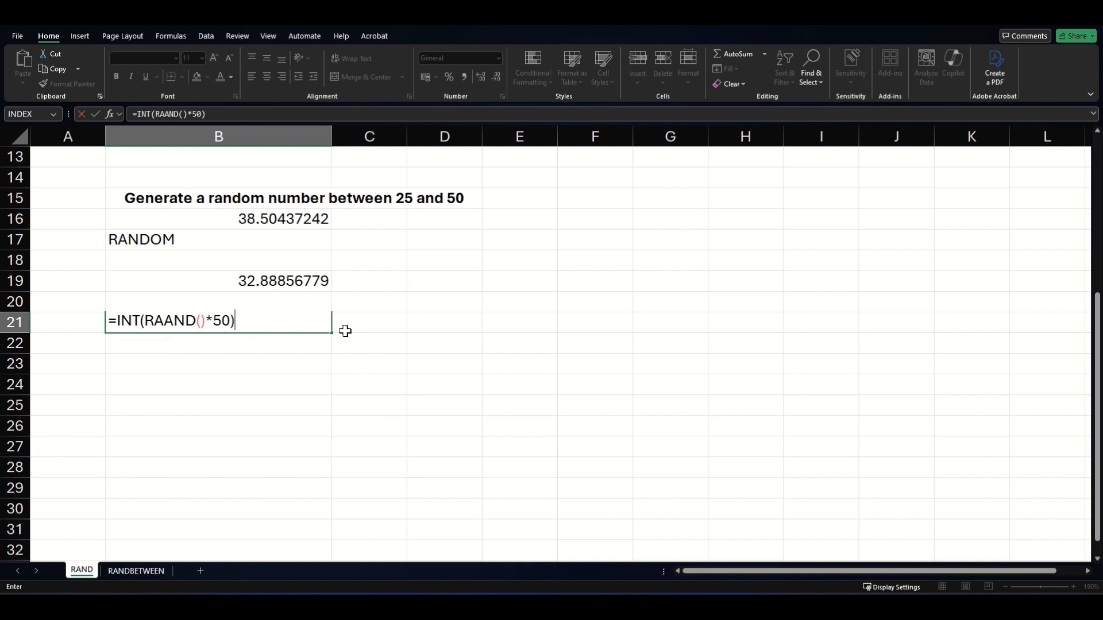
left_click_drag(175, 325, 168, 326)
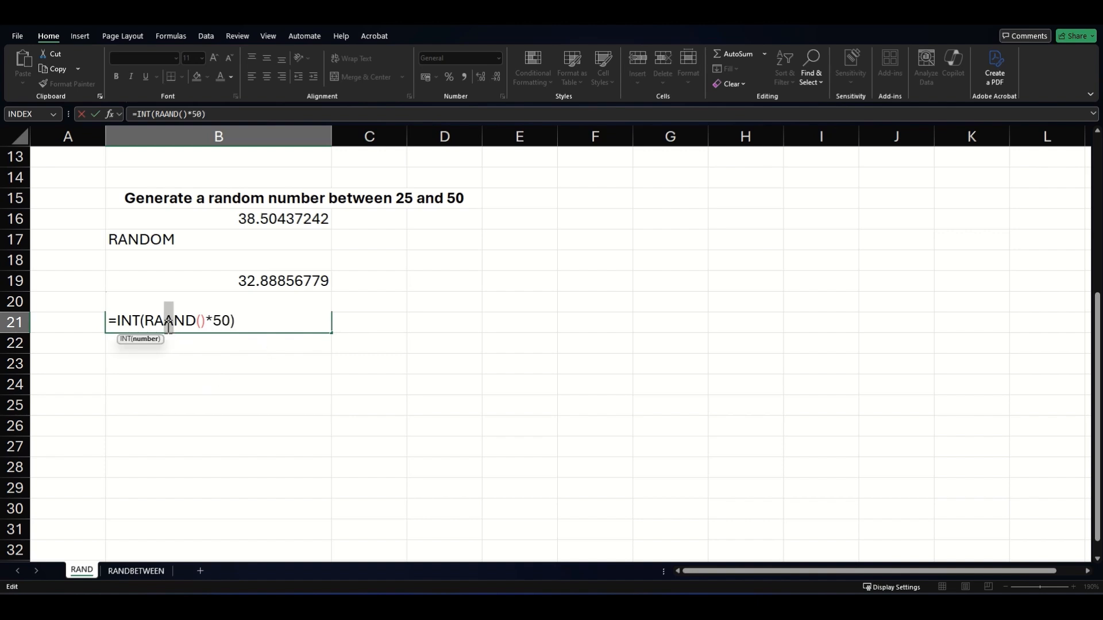
key("BackSpace")
left_click(263, 323)
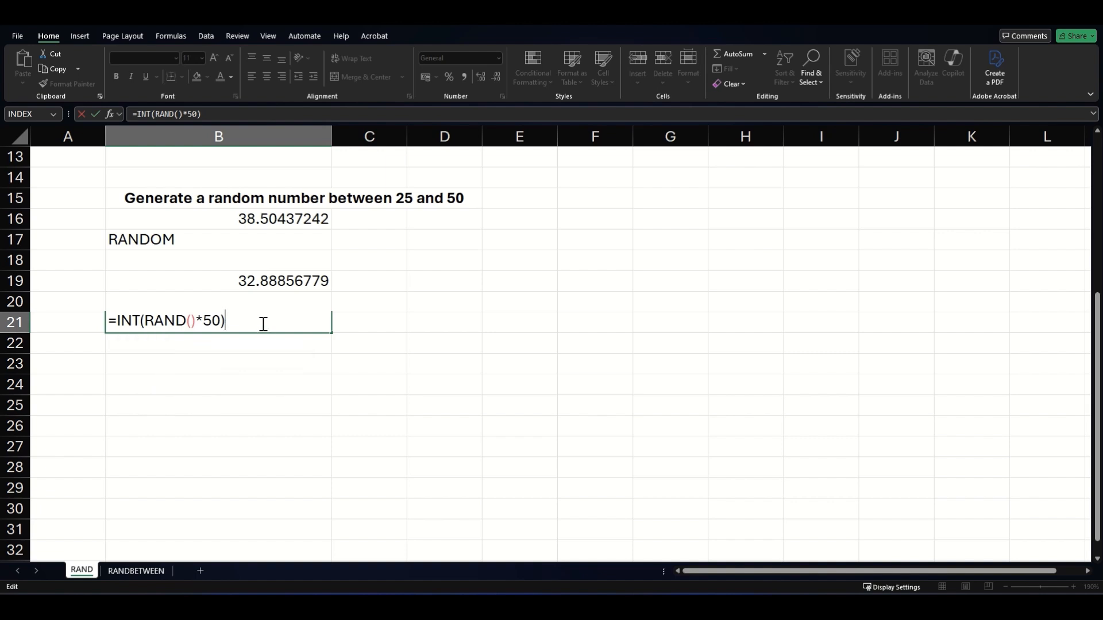
key("Return")
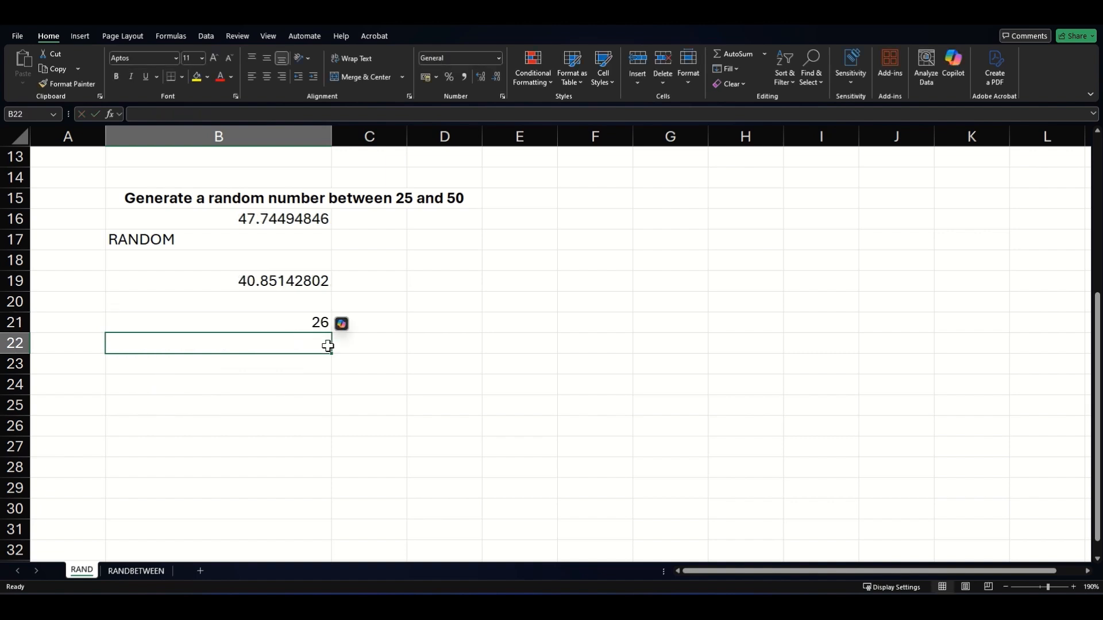
Recalculate B21's random integer with F9 four times, then move to the RANDBETWEEN sheet
key("F9")
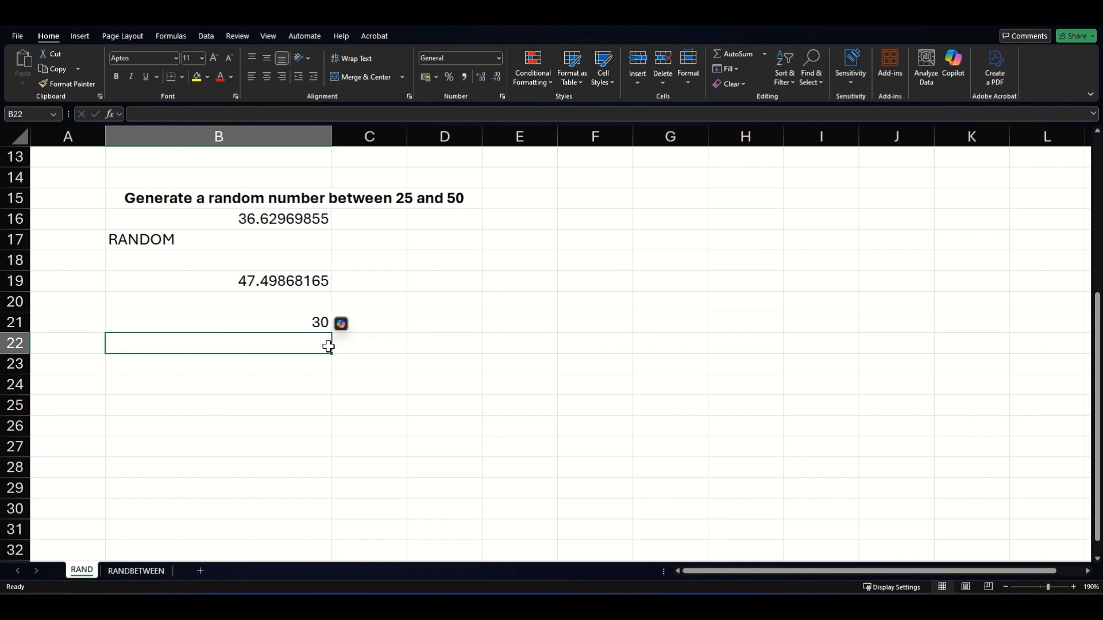
key("F9")
key("F9")
key("F9")
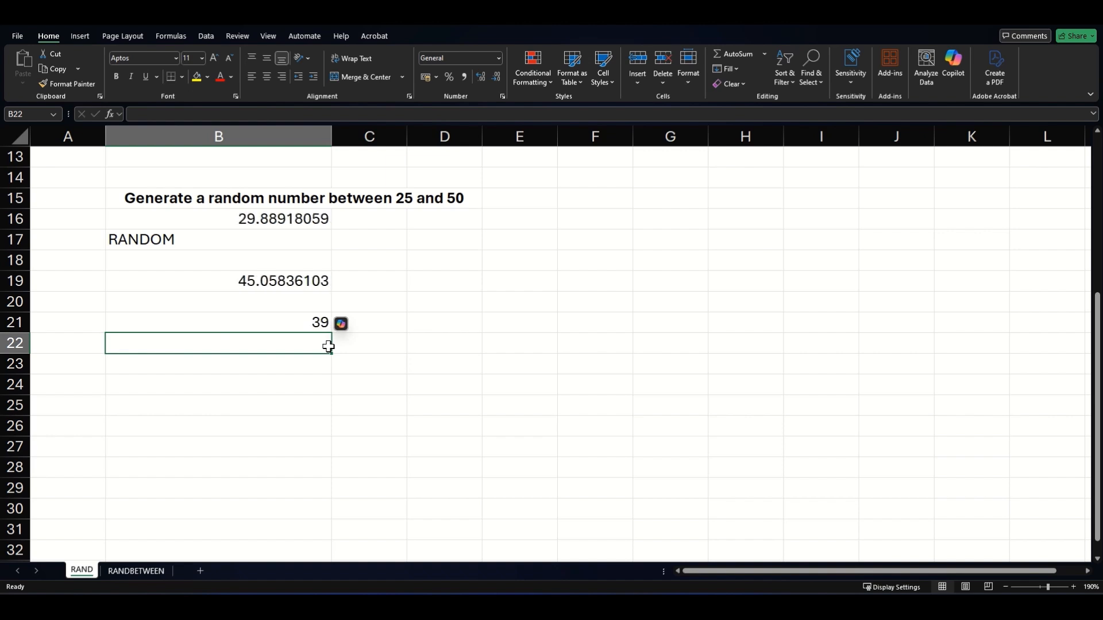
key("F9")
key("F9")
key("F9")
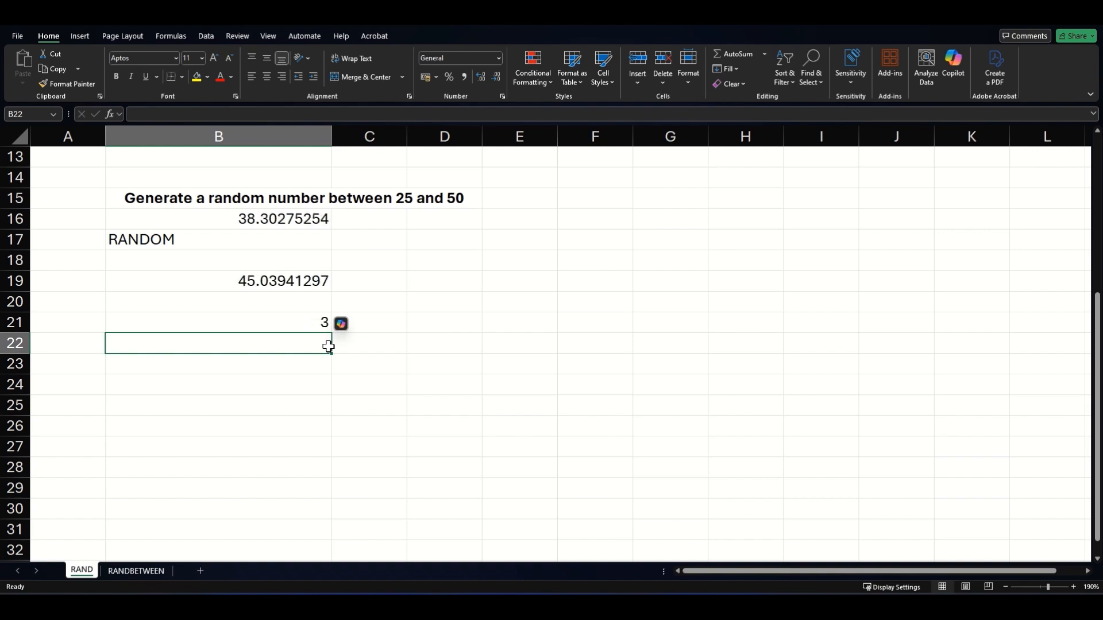
key("F9")
key("ctrl+Page_Down")
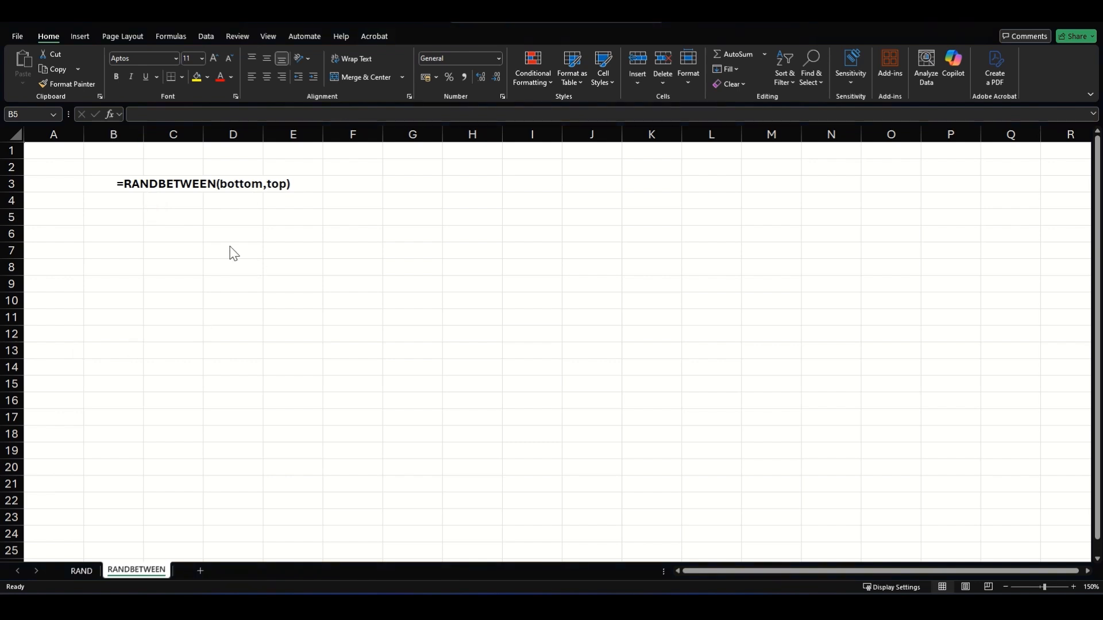
Enter =RANDBETWEEN(25,50) in B5 and recalculate it with F9
left_click(110, 221)
type("=RANDBET")
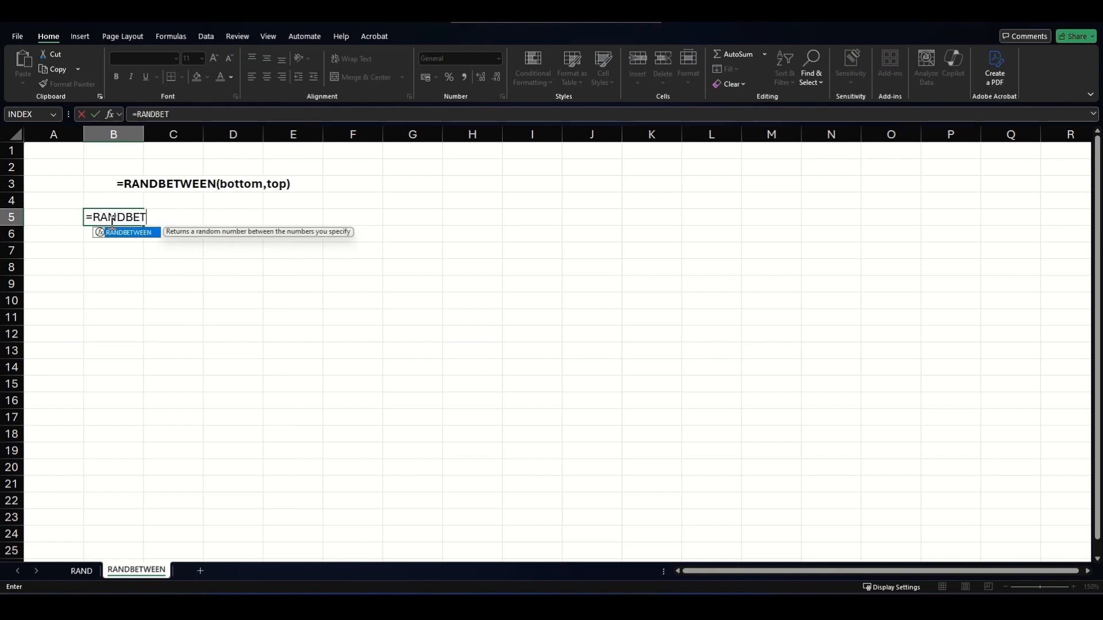
key("Tab")
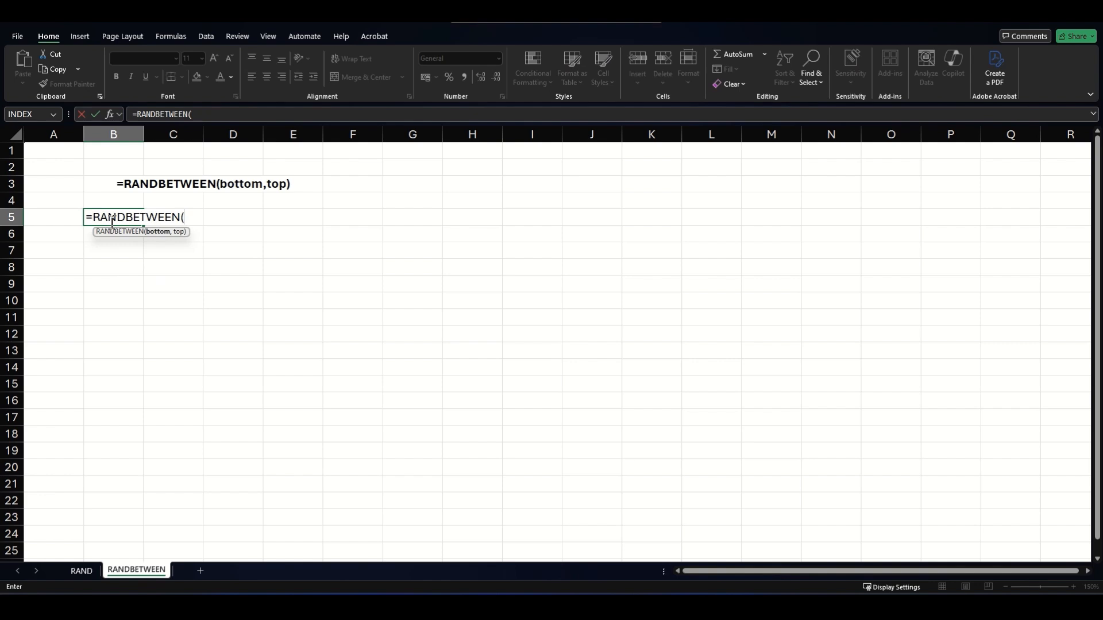
type("25,50)")
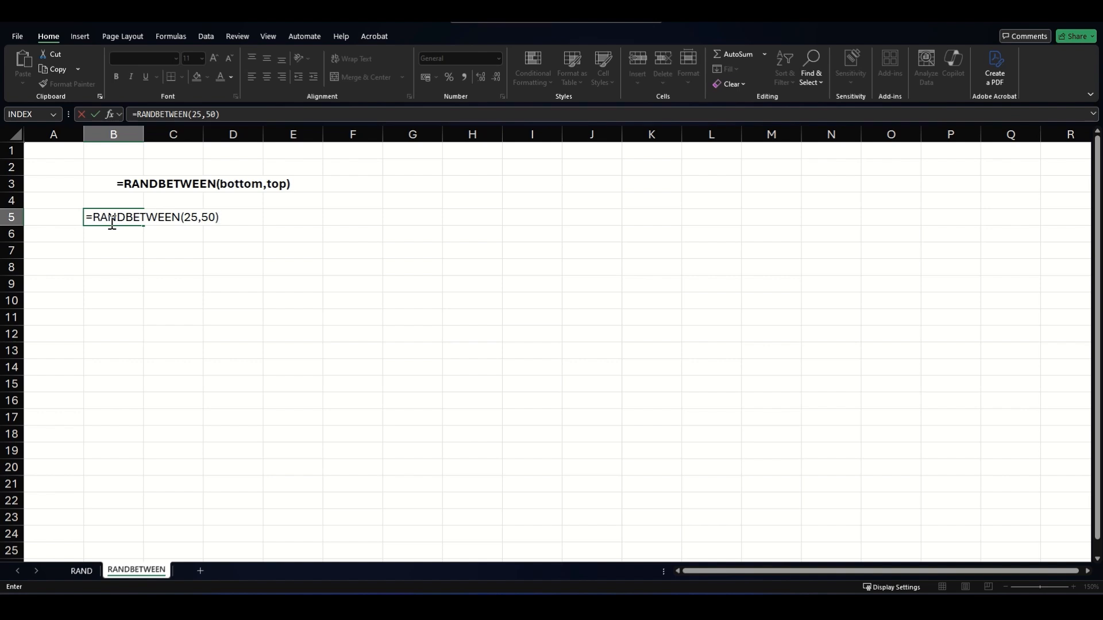
key("Return")
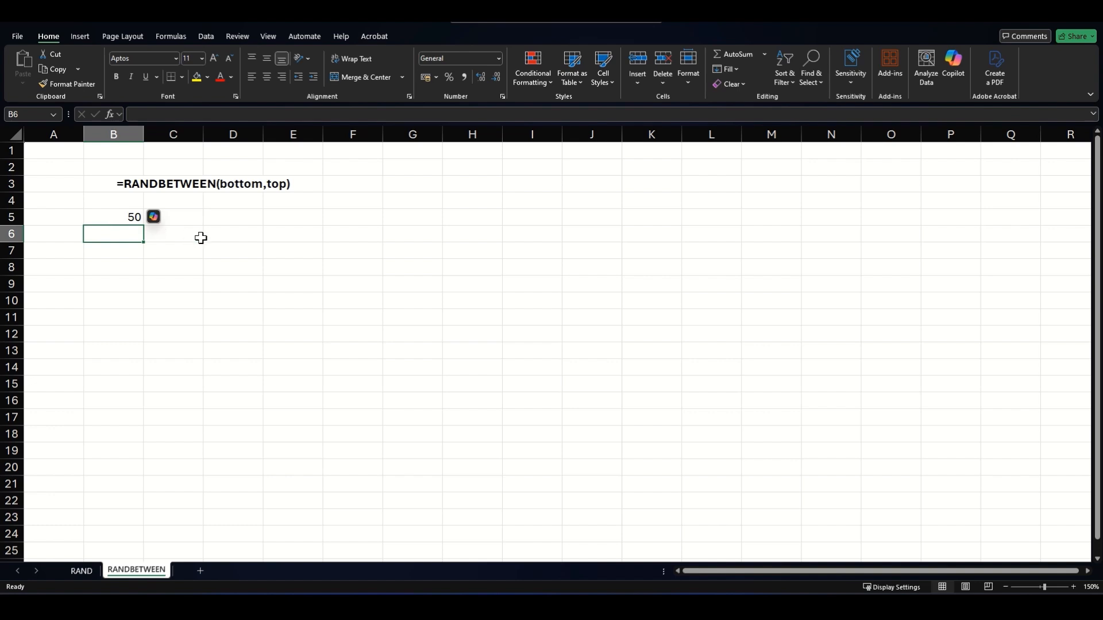
key("F9")
key("F9")
key("F9")
key("F9")
key("F9")
key("F9")
key("F9")
key("F9")
key("F9")
Enter the sample price 2.99 in cell B8
left_click(141, 267)
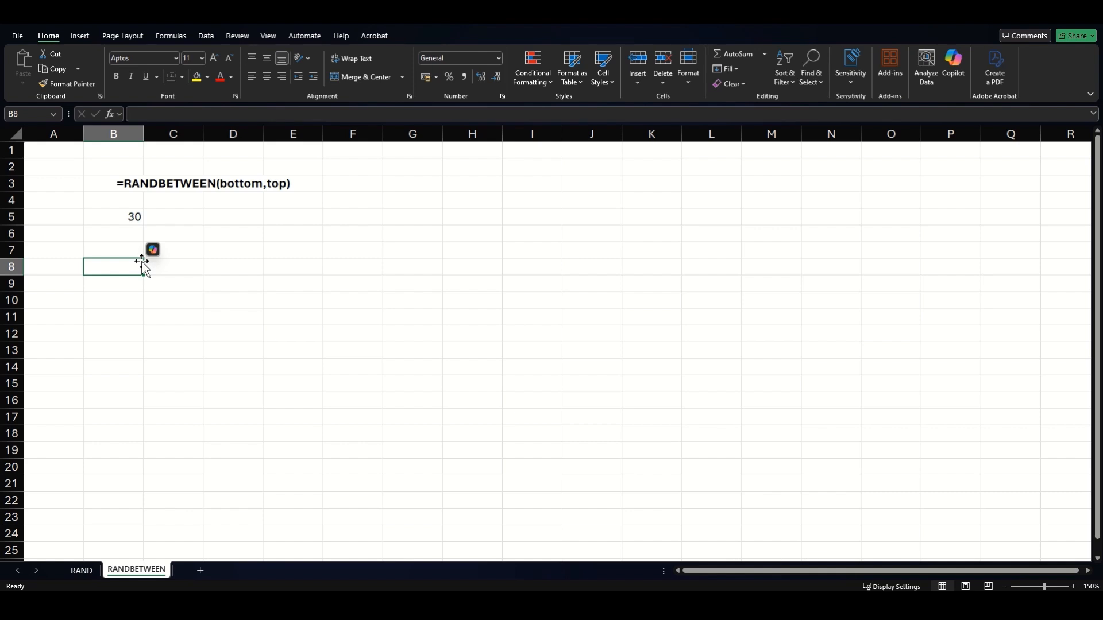
type("2.99")
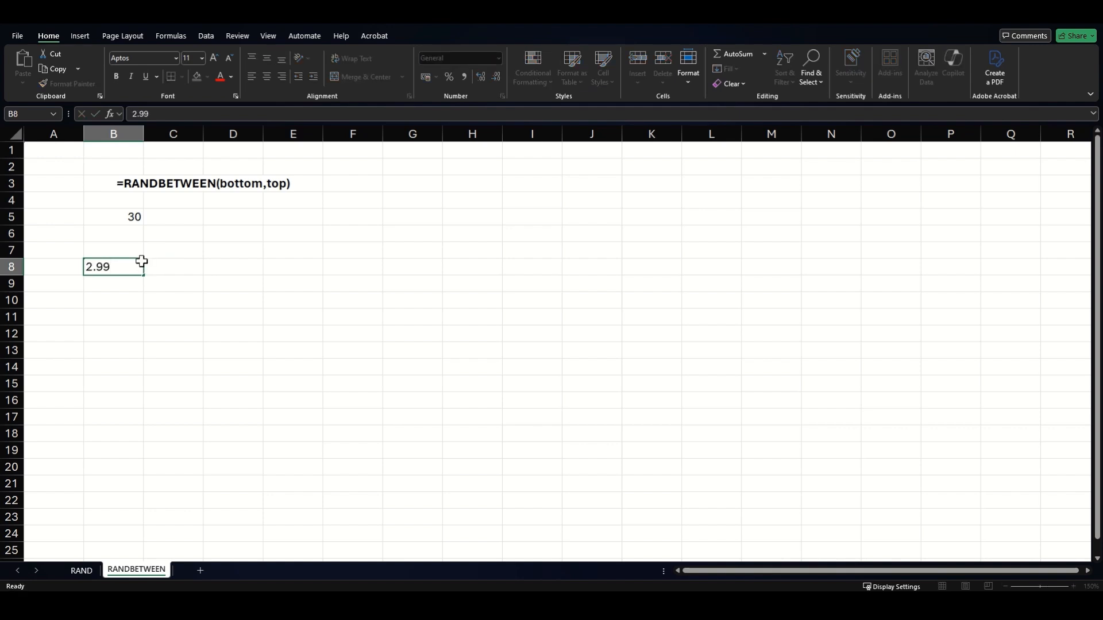
key("Return")
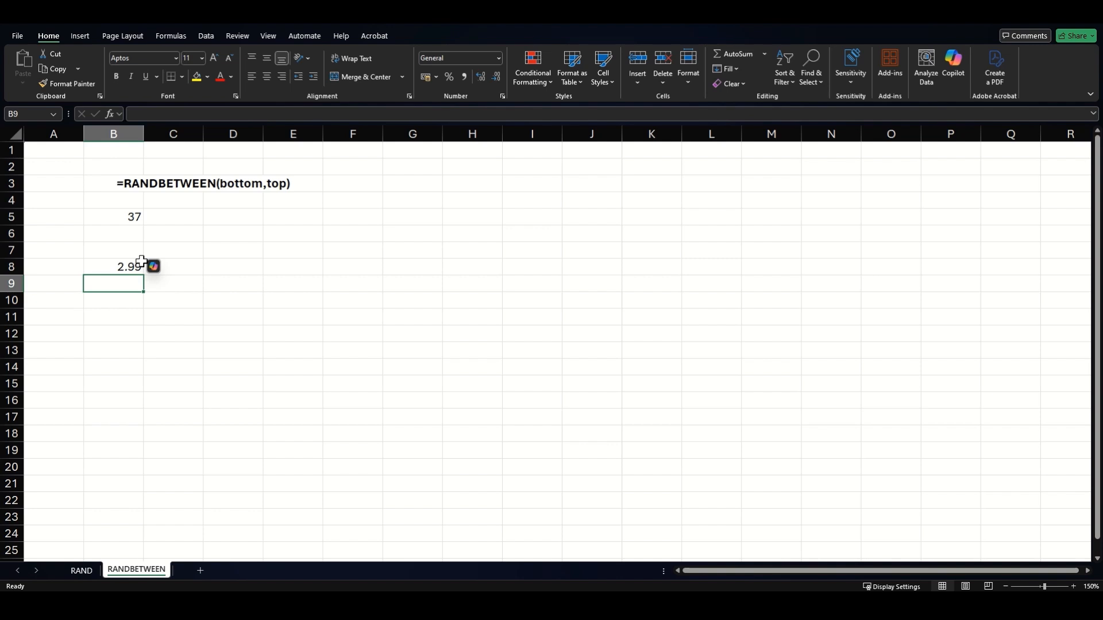
Enter =RANDBETWEEN(1,10) in B9, then append &"." so it shows a value like 6
type("=")
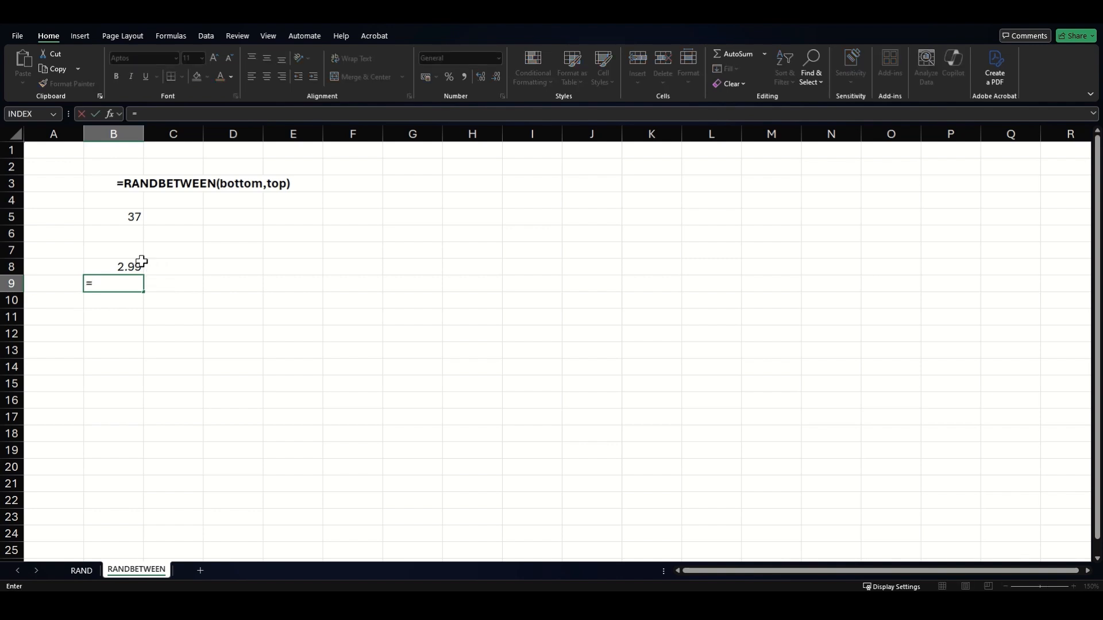
type("RANDBETWEEN(")
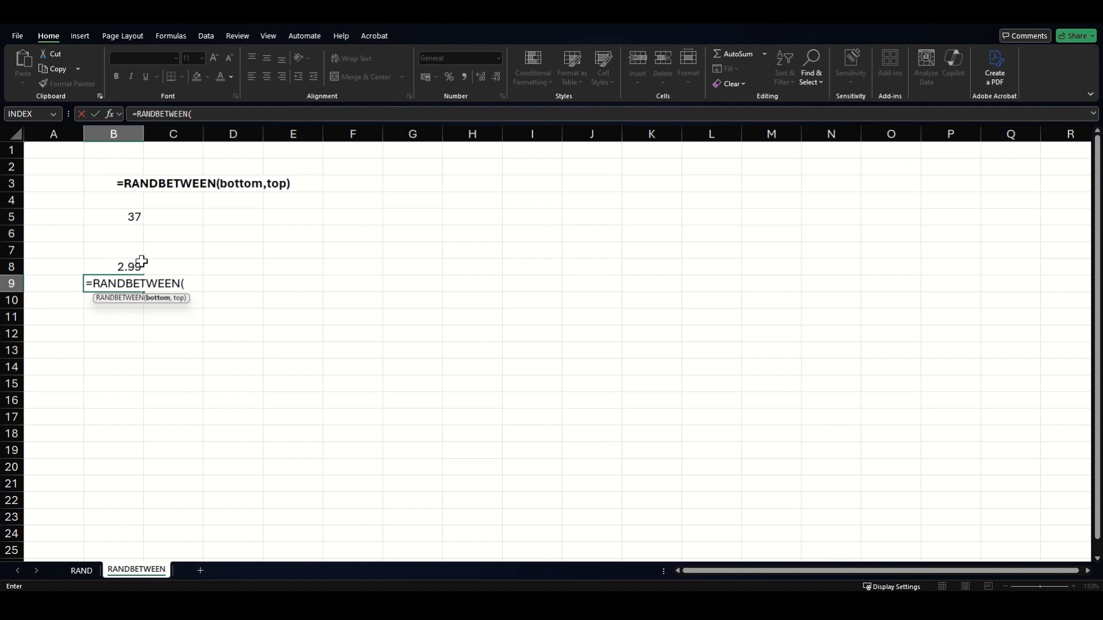
type("1,10)")
key("Return")
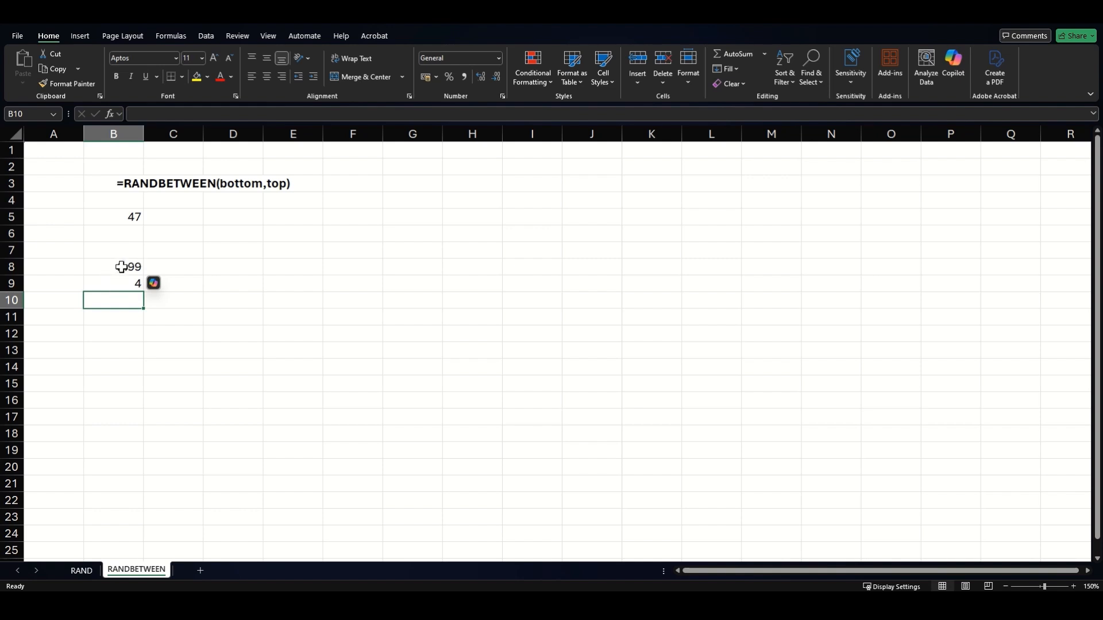
left_click(123, 284)
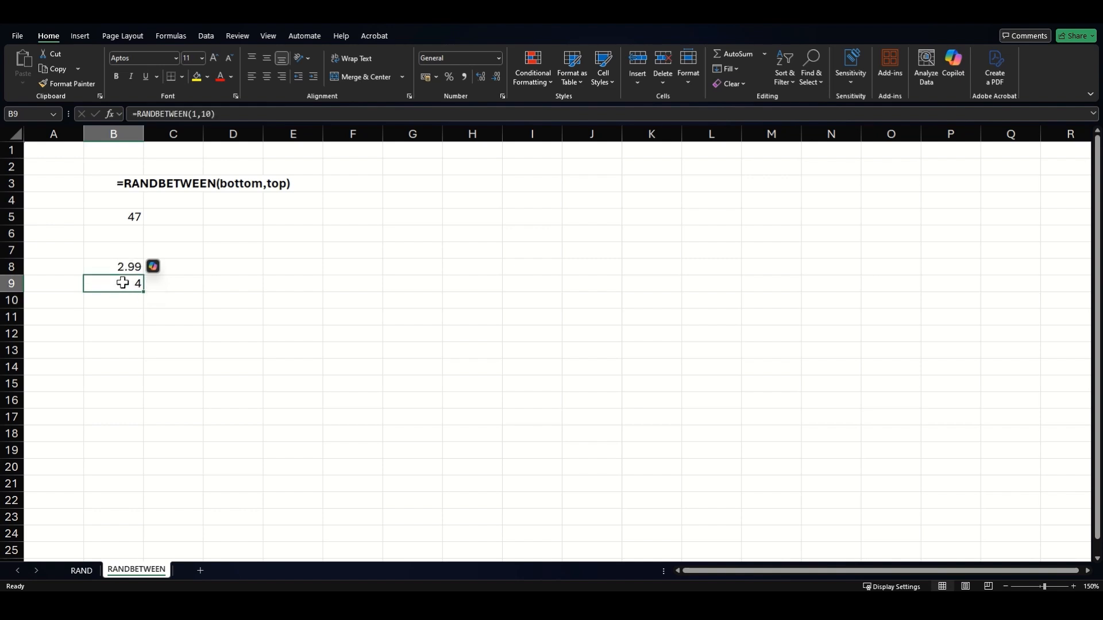
left_click(233, 114)
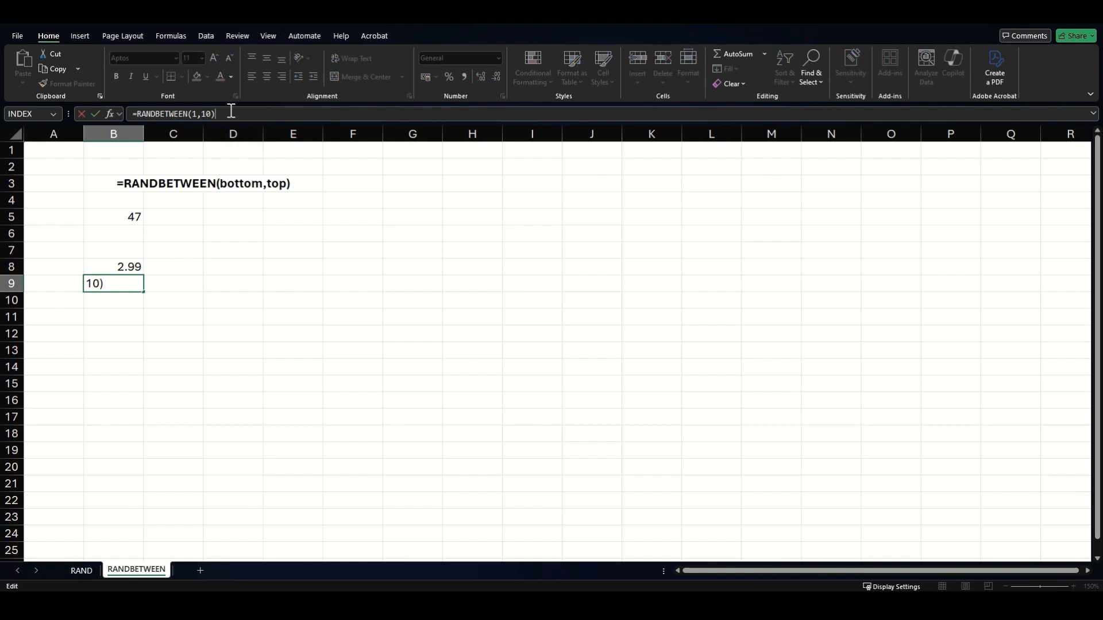
type("&")
type("\".\"")
key("Return")
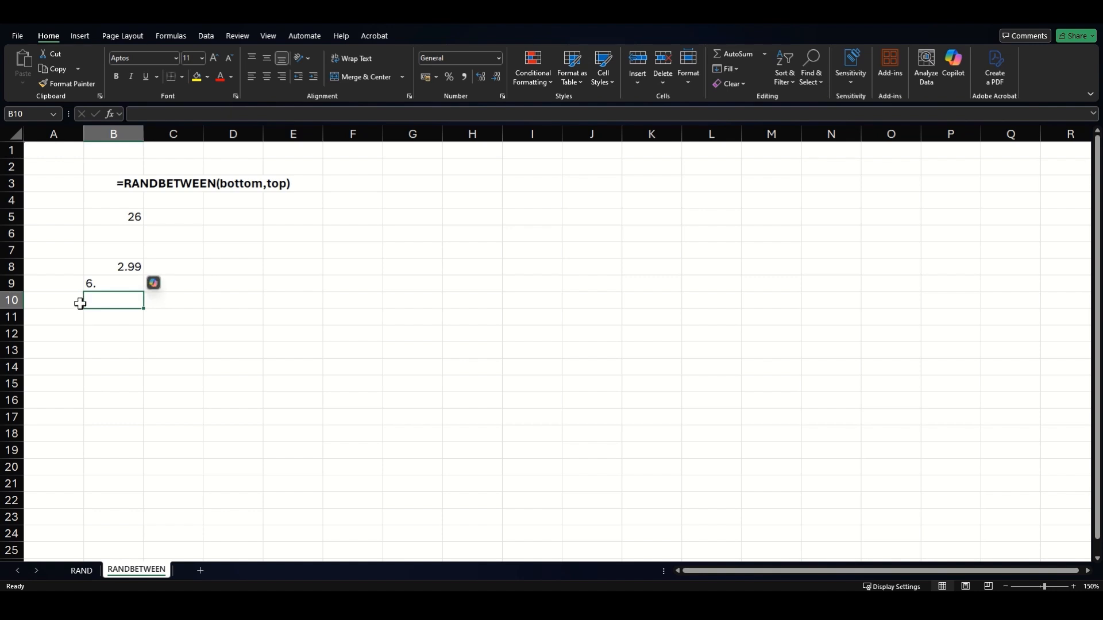
Append &RANDBETWEEN(0,99) to B9's formula and recalculate with F9 for new random prices
left_click(91, 284)
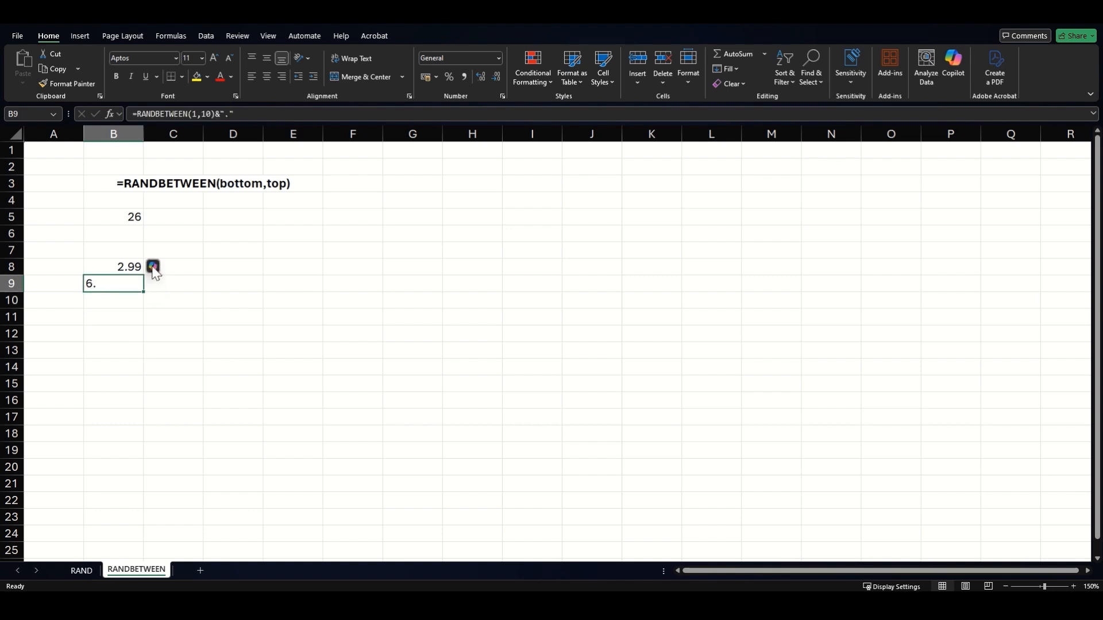
left_click(257, 109)
type("&")
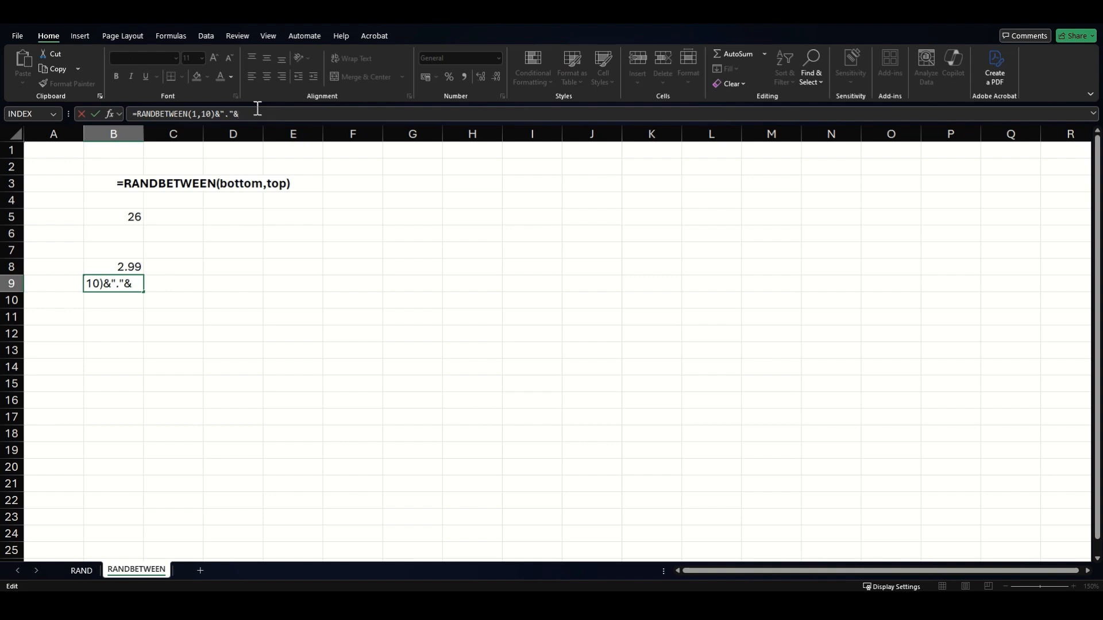
type("RANDBETWEEN(")
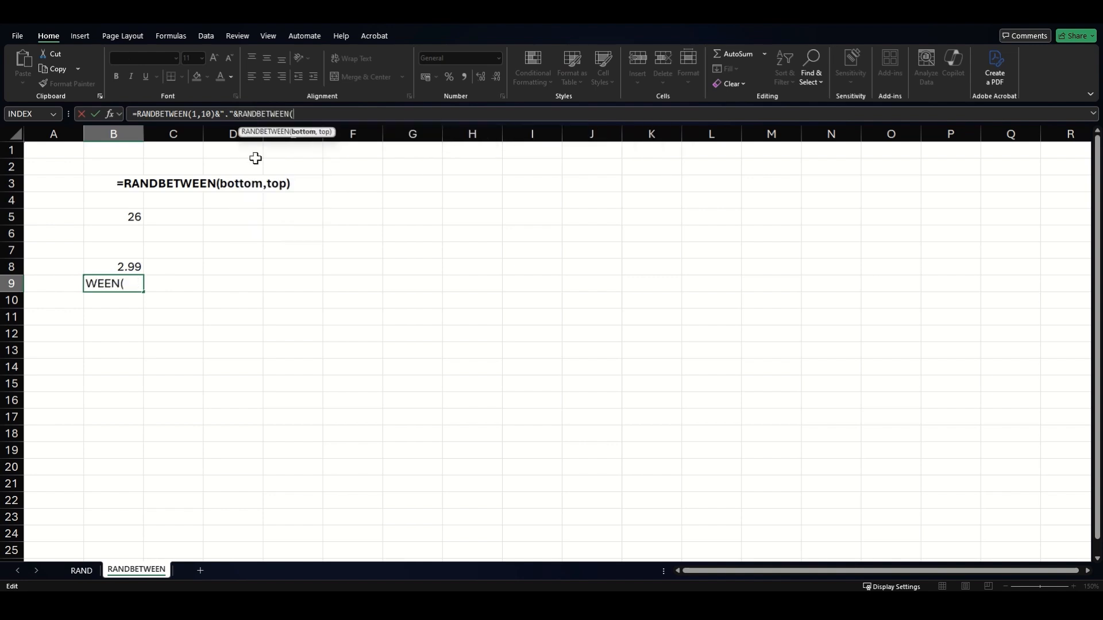
type("0,99)")
key("Return")
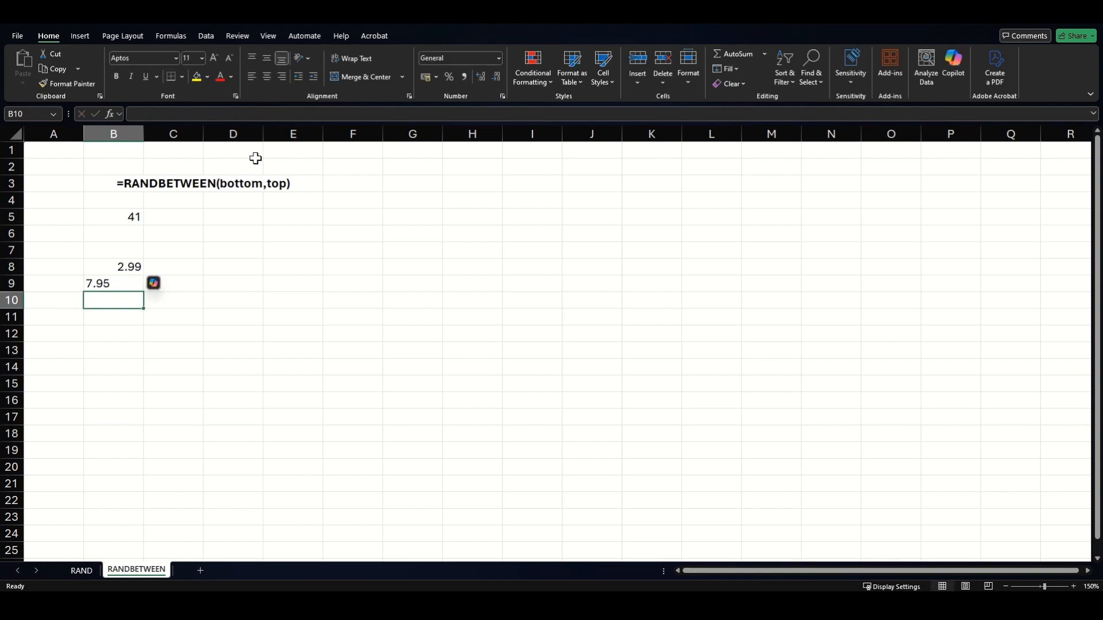
left_click(107, 283)
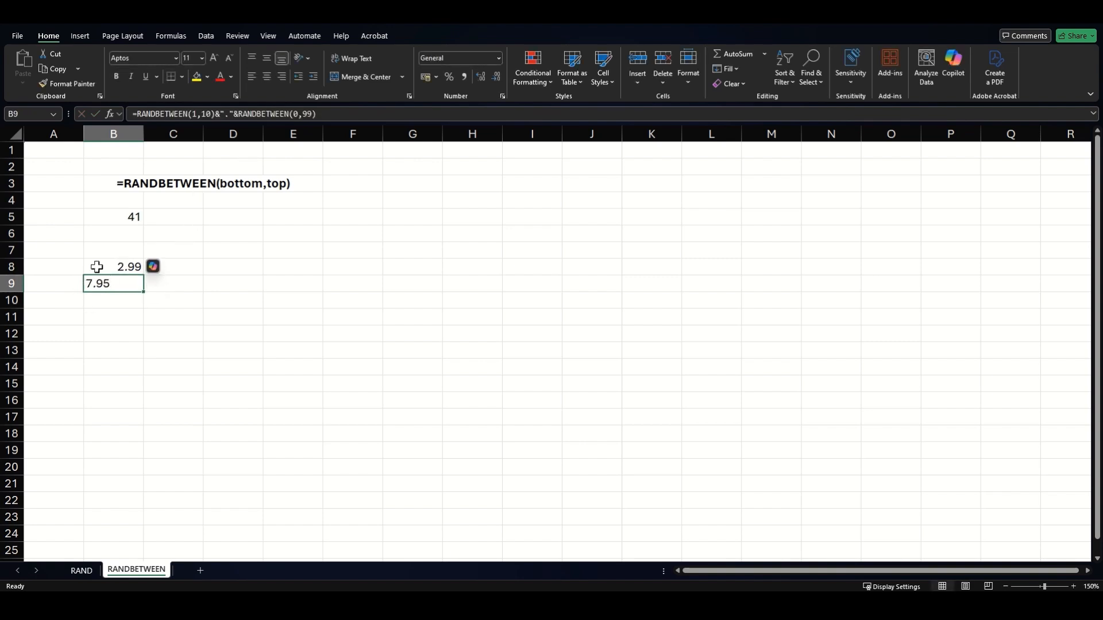
key("F9")
key("F9")
key("F9")
key("F9")
key("F9")
key("F9")
key("F9")
Enter =B9*2 in C9 to double B9's price, then compare the C9 and B9 formulas
left_click(190, 285)
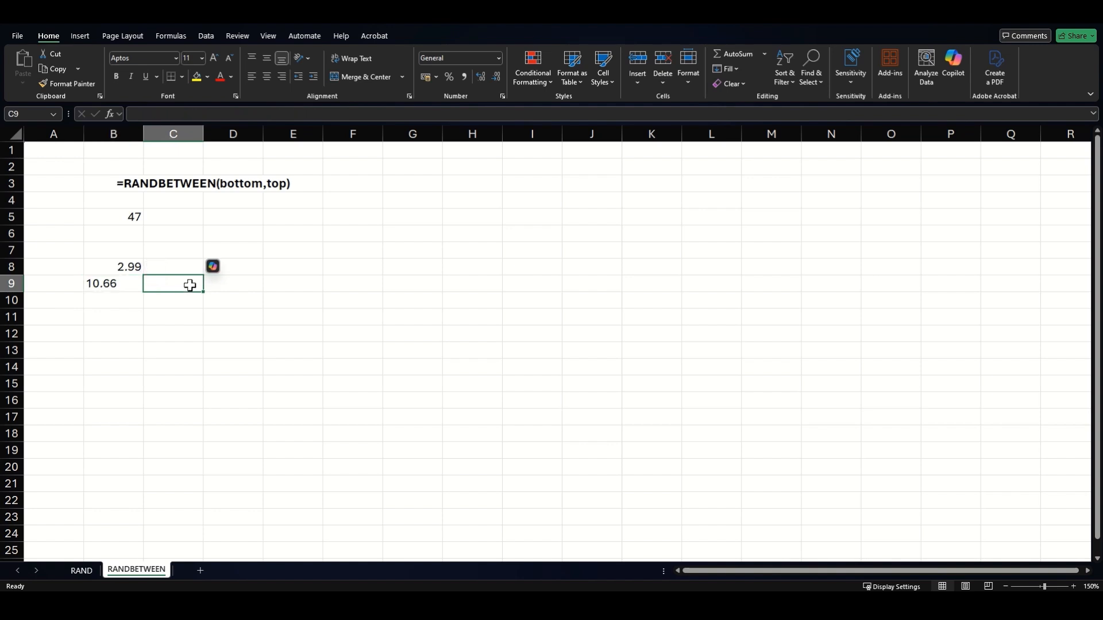
type("=B9")
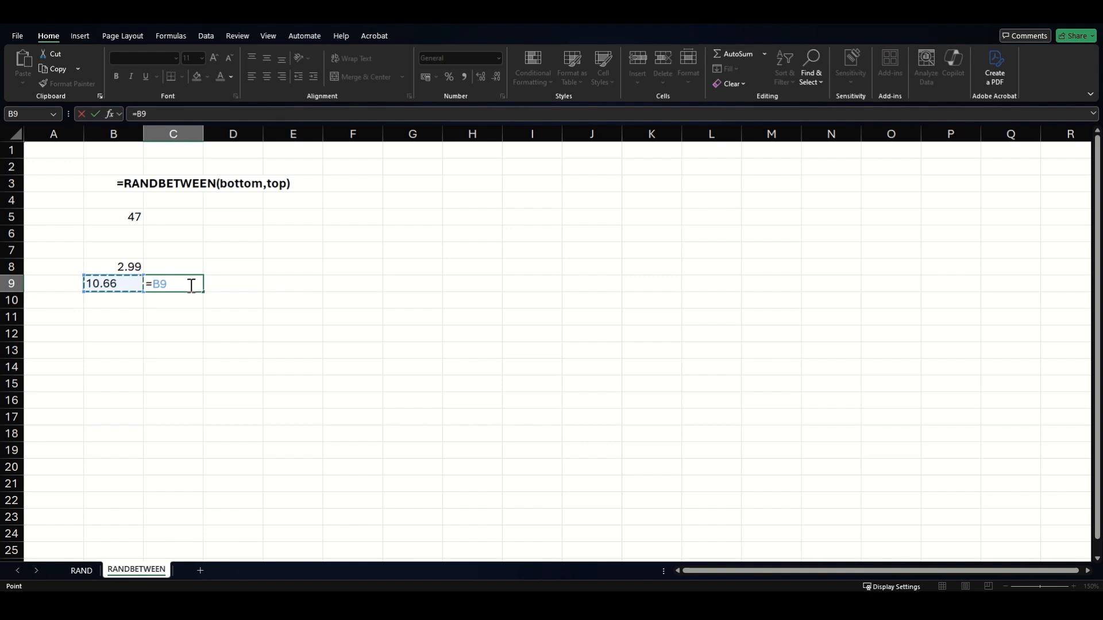
type("*2")
key("Return")
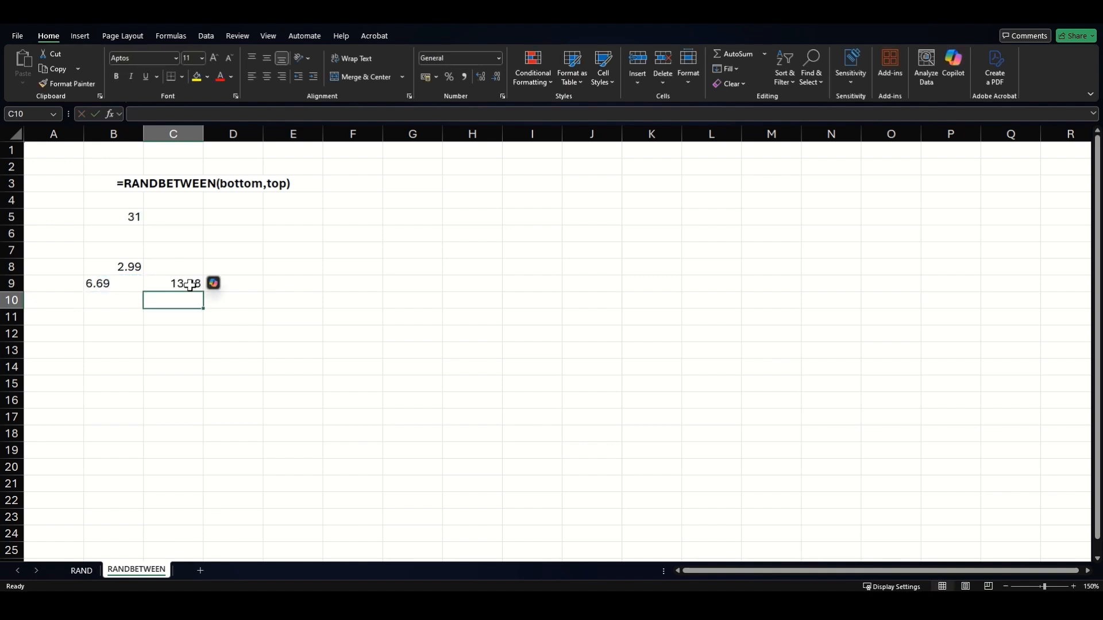
left_click(190, 285)
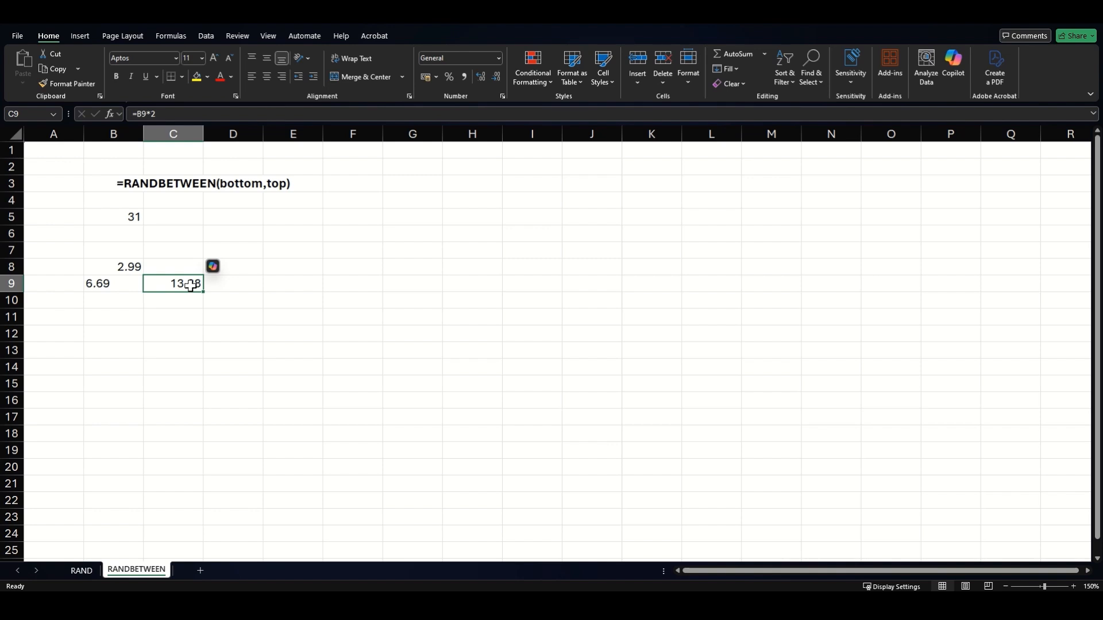
left_click(127, 283)
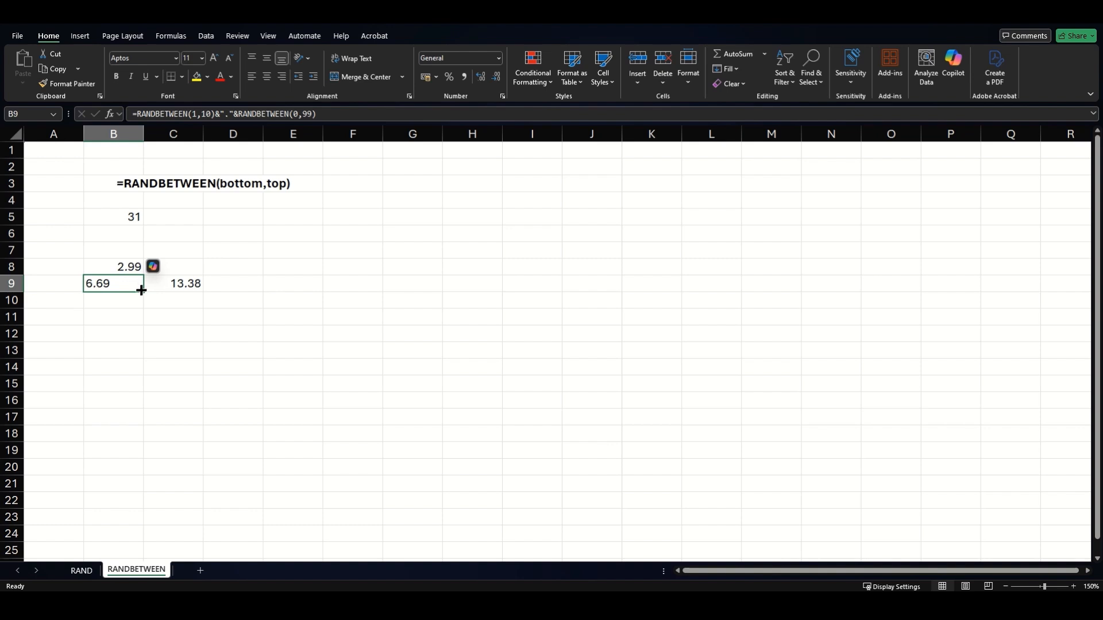
Wrap B9's random price formula in VALUE( ... ) so it returns a number
left_click(143, 113)
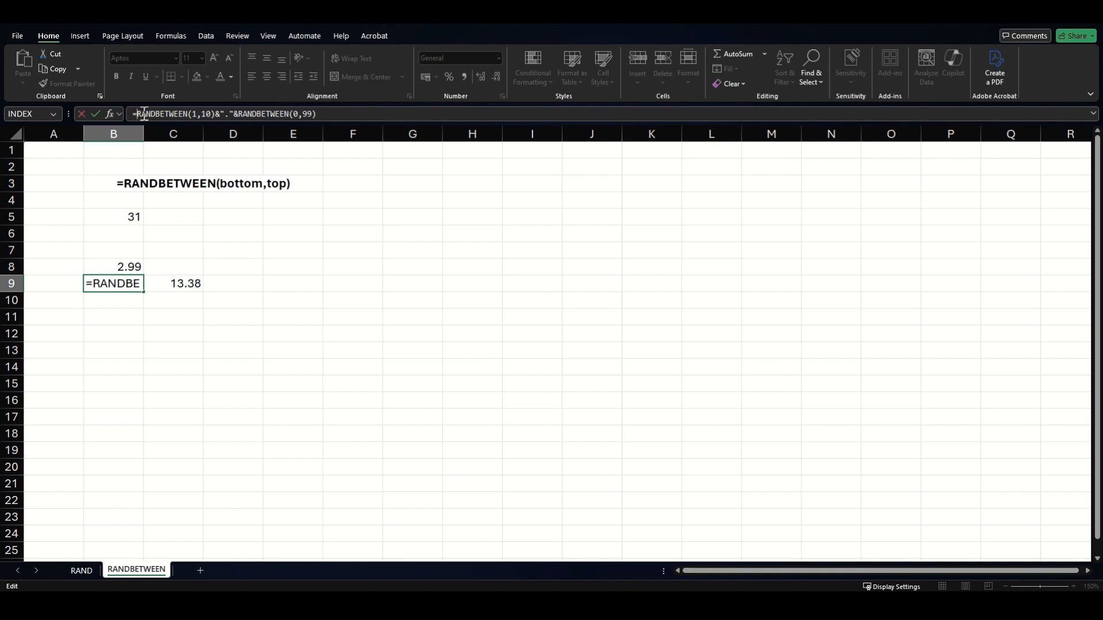
type("VAL")
key("Tab")
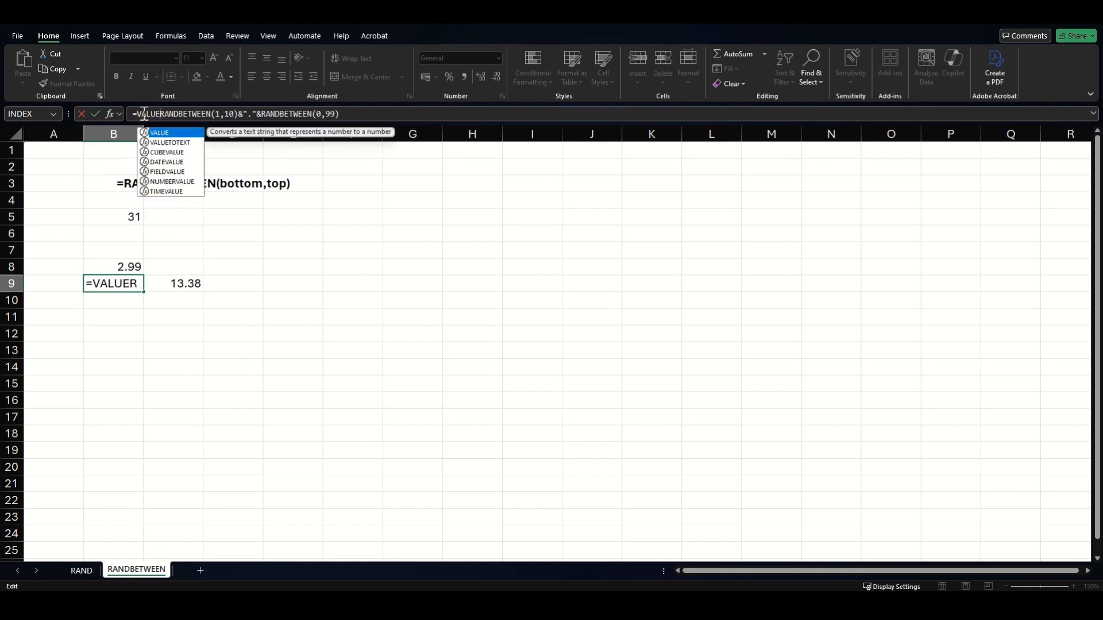
key("End")
type(")")
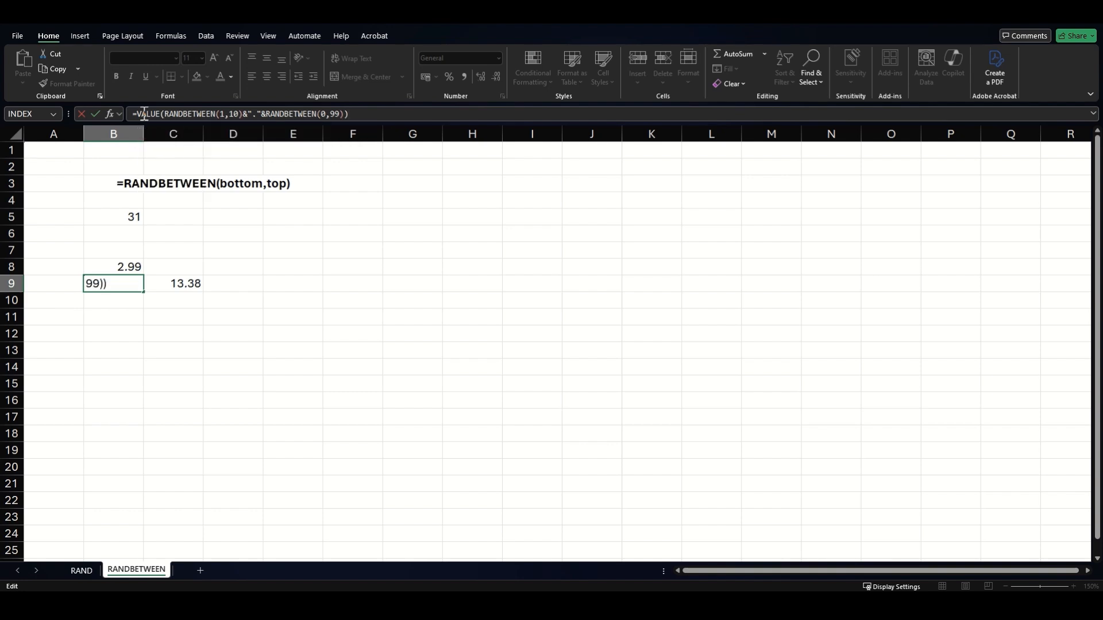
key("Return")
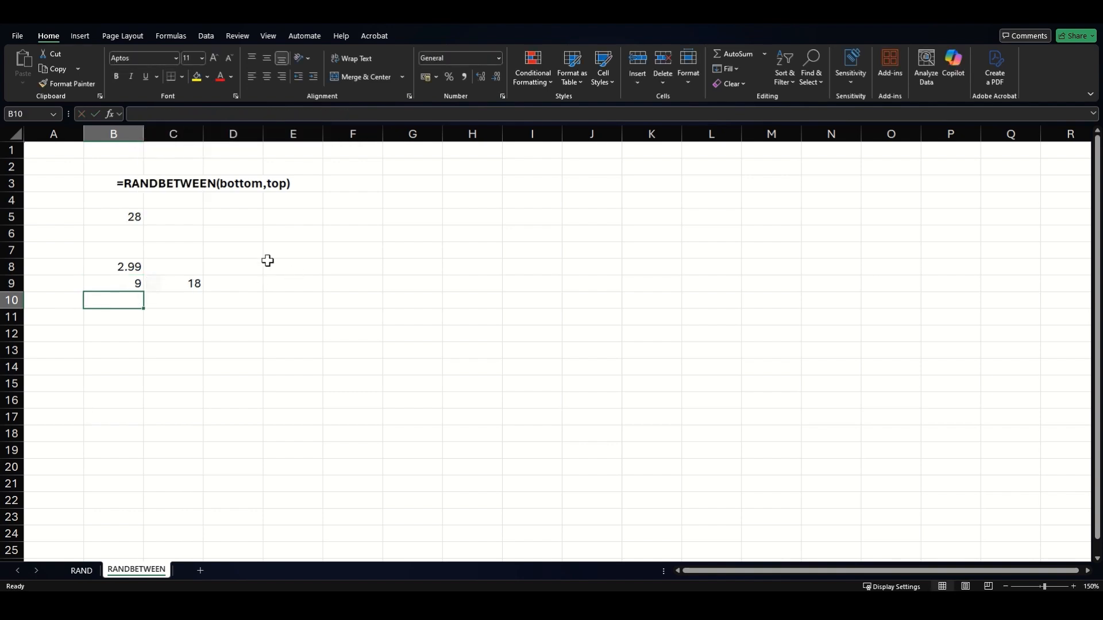
Recalculate twice with F9, giving 9.93 in B9 and 19.86 in C9
left_click(132, 282)
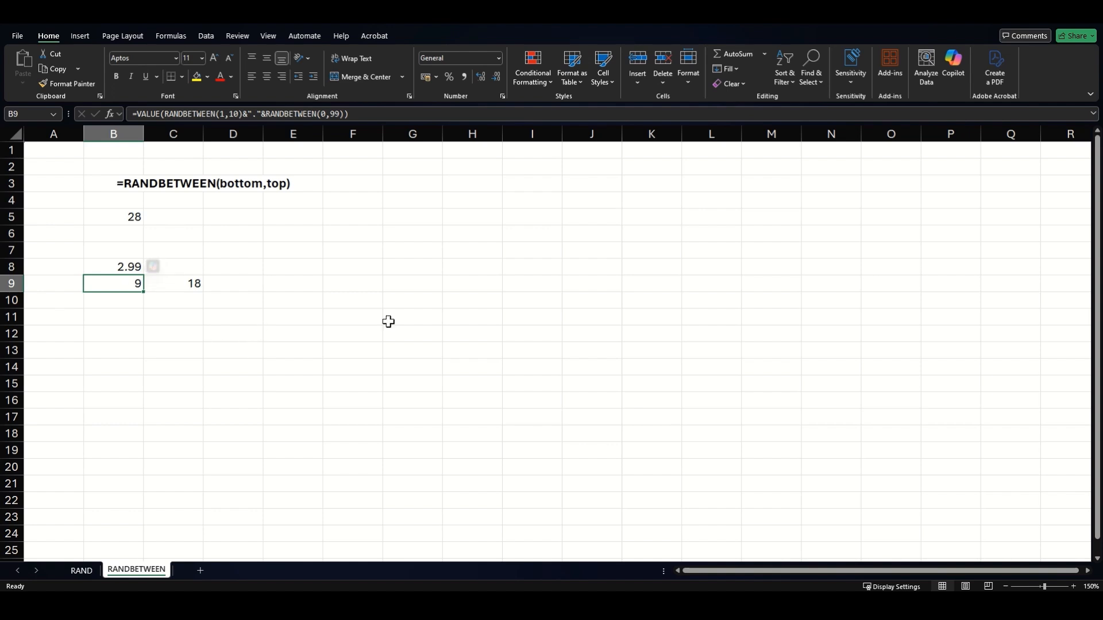
key("F9")
key("F9")
key("F9")
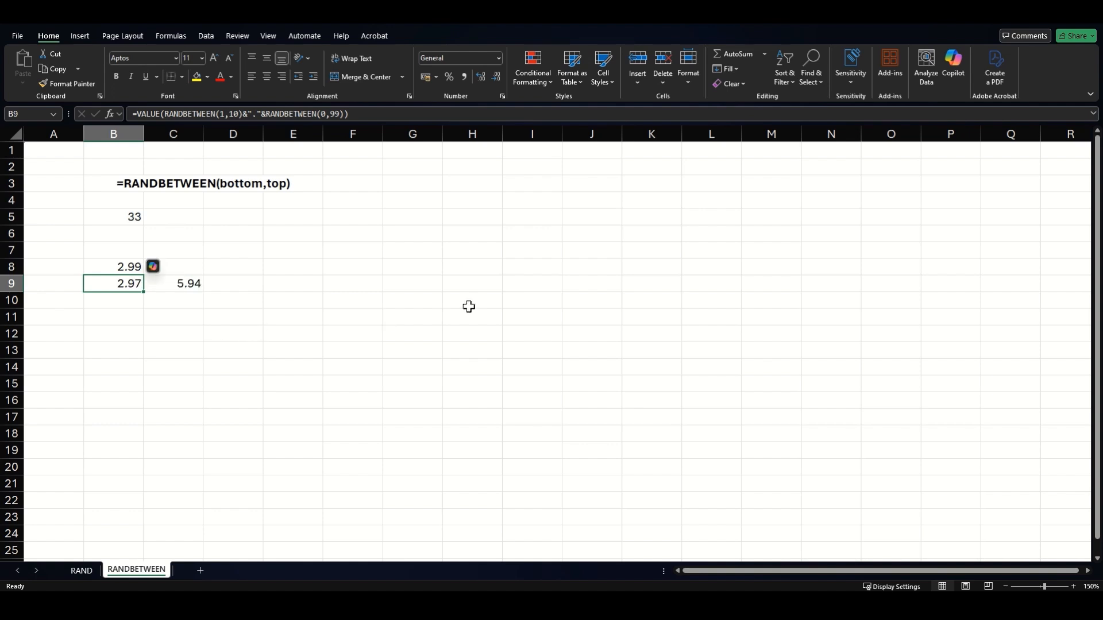
key("F9")
key("F9")
key("F9")
key("F9")
key("F9")
key("F9")
key("F9")
key("F9")
key("F9")
key("F9")
key("F9")
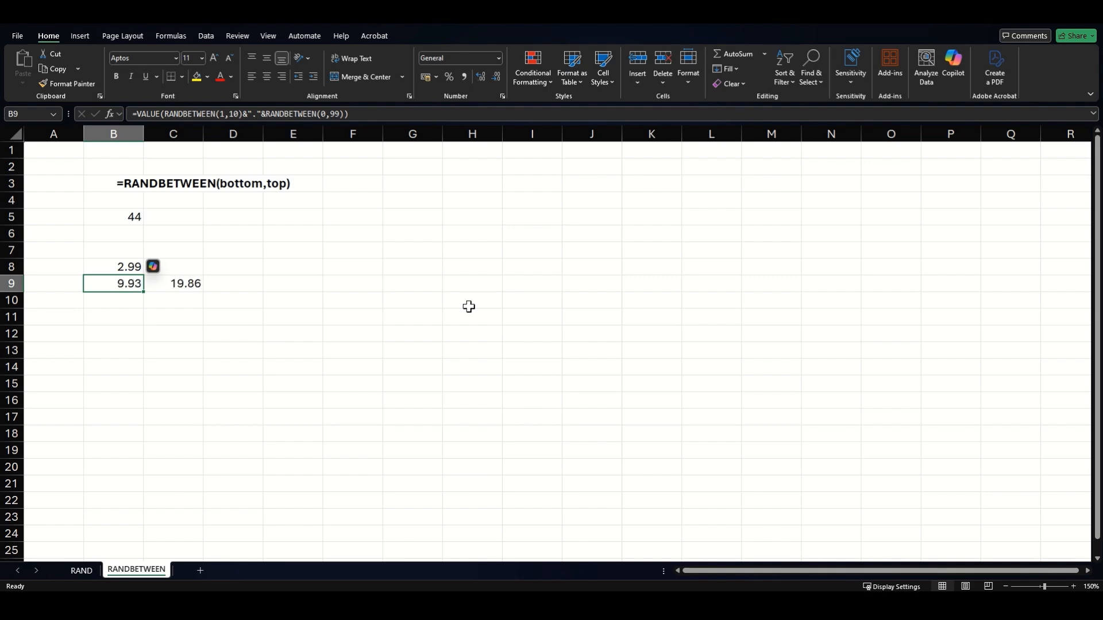